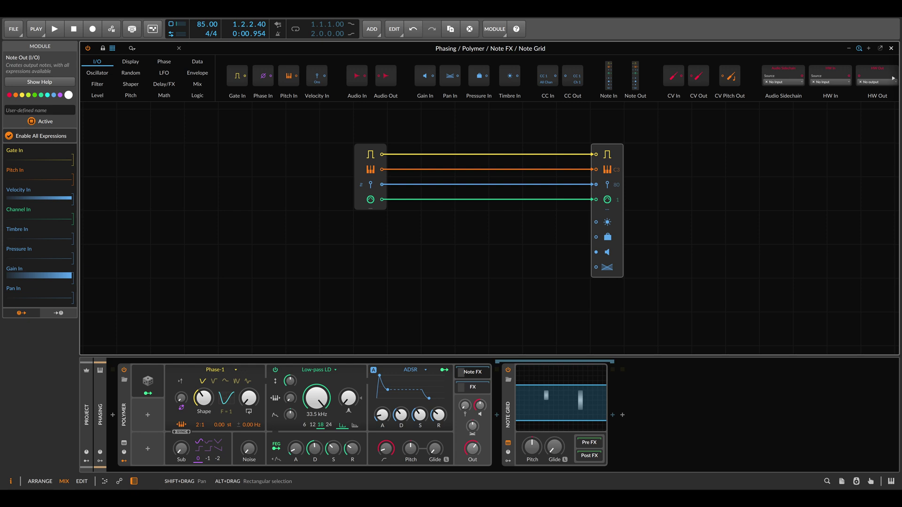
Step: Add a Steps module from the Data tab, set it to 32 steps and randomize its values
left_click(200, 62)
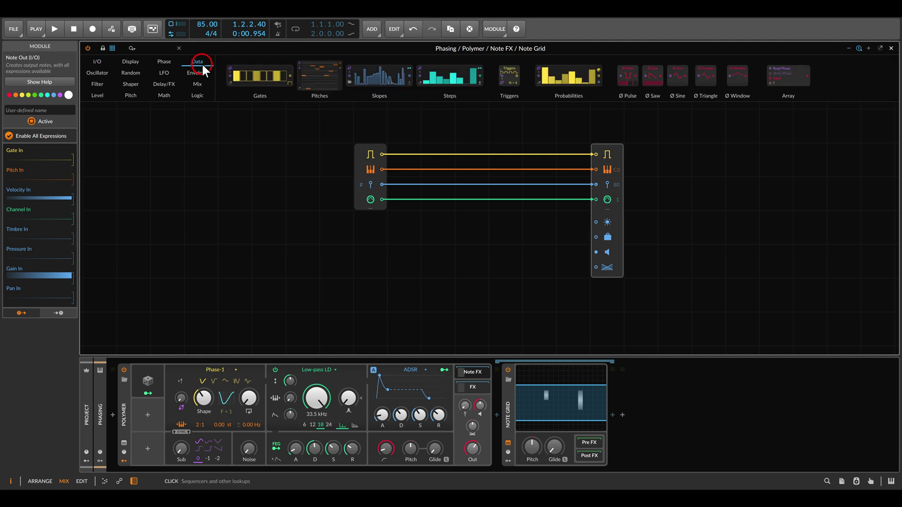
left_click_drag(450, 75, 289, 272)
left_click(291, 273)
mouse_move(271, 307)
left_mouse_down()
mouse_move(271, 289)
mouse_move(272, 310)
left_mouse_up()
left_click(410, 308)
left_click(411, 307)
left_click(410, 308)
left_click(411, 307)
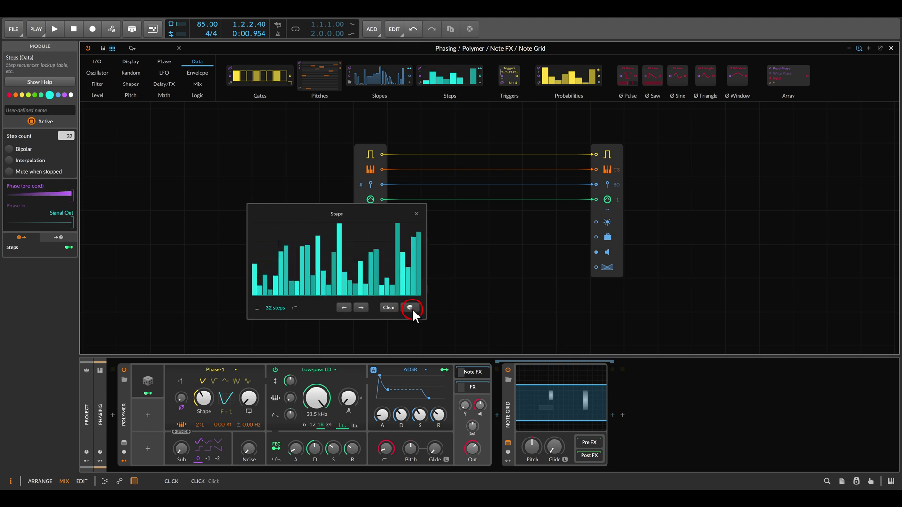
left_click(416, 214)
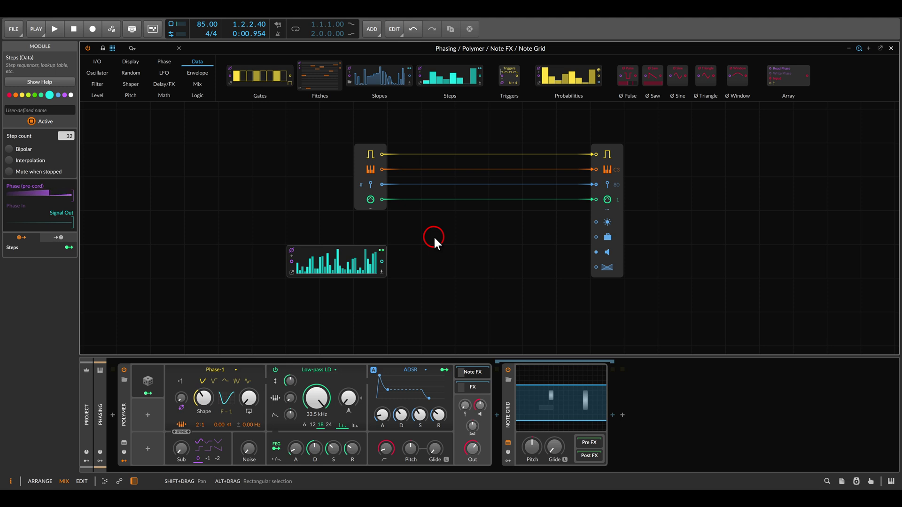
Step: Add a Pitch Scaler and a Pitch Quantize module after the Steps sequencer
left_click(132, 96)
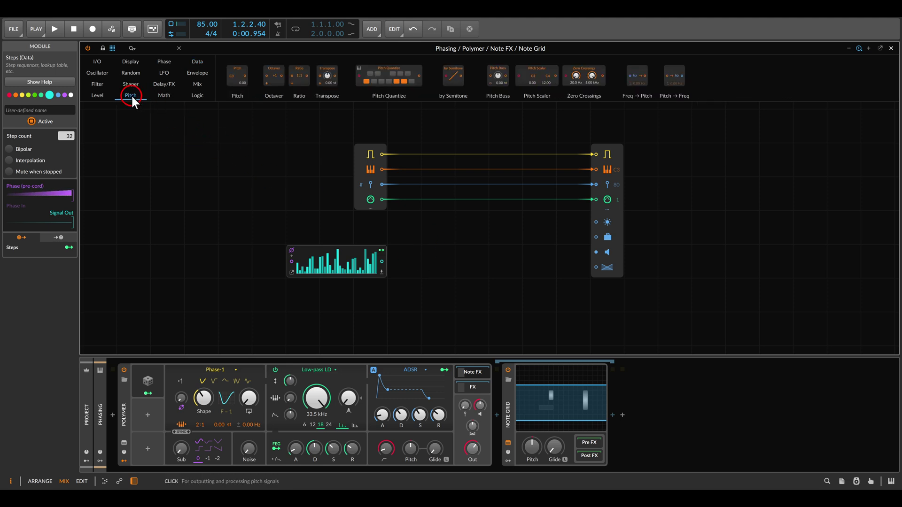
left_click_drag(516, 92, 399, 262)
left_click_drag(315, 232, 370, 252)
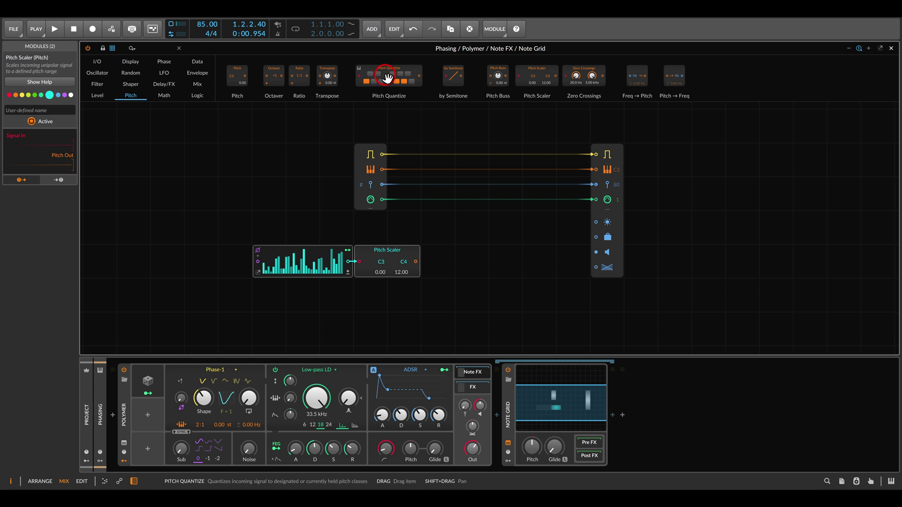
left_click_drag(387, 80, 417, 262)
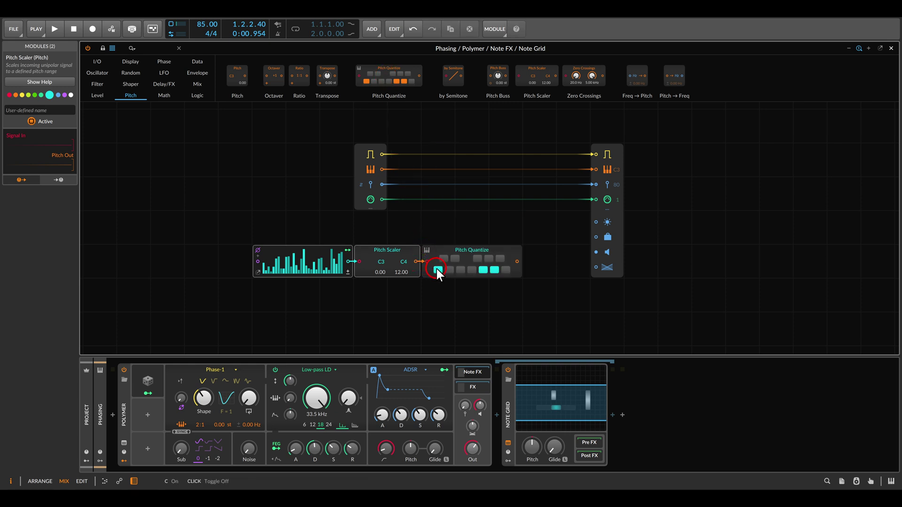
Step: Toggle four scale notes in Pitch Quantize and cable its output to Note Out pitch
left_click(454, 258)
left_click(472, 270)
left_click(494, 270)
left_click(500, 257)
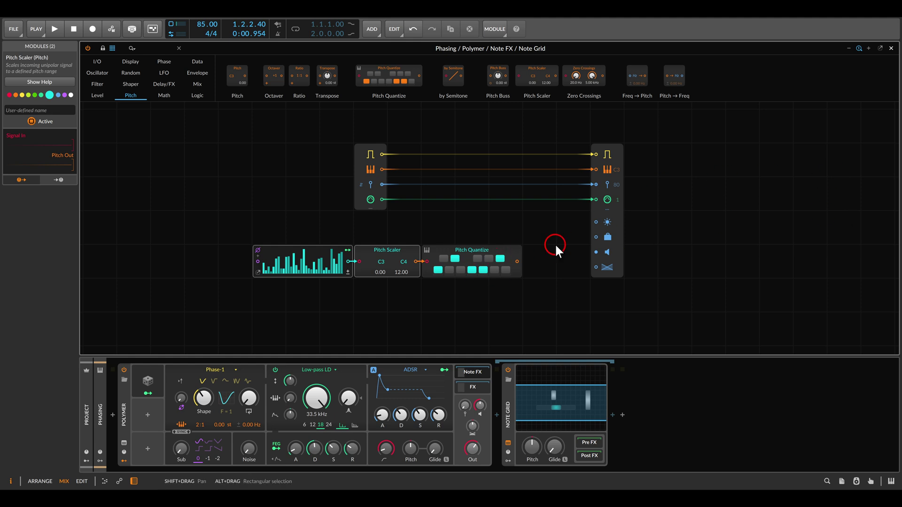
left_click_drag(517, 261, 597, 170)
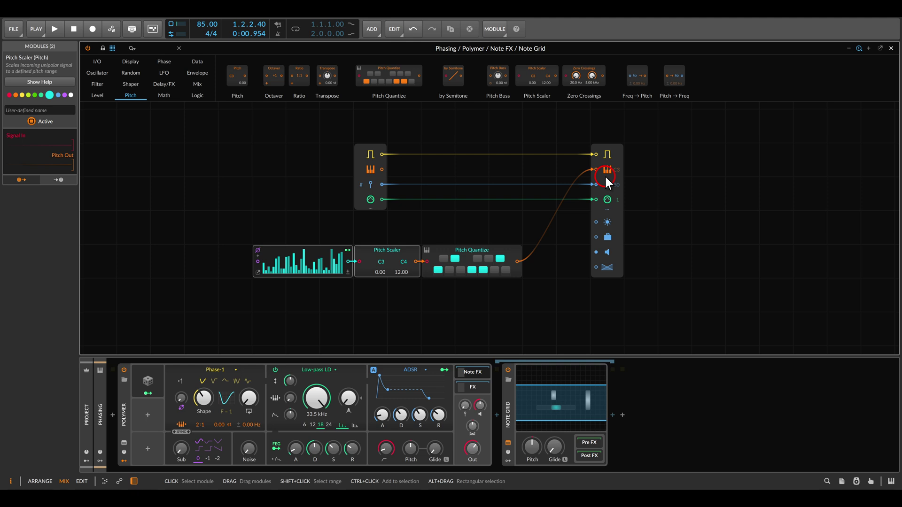
scroll(519, 216, "up", 3)
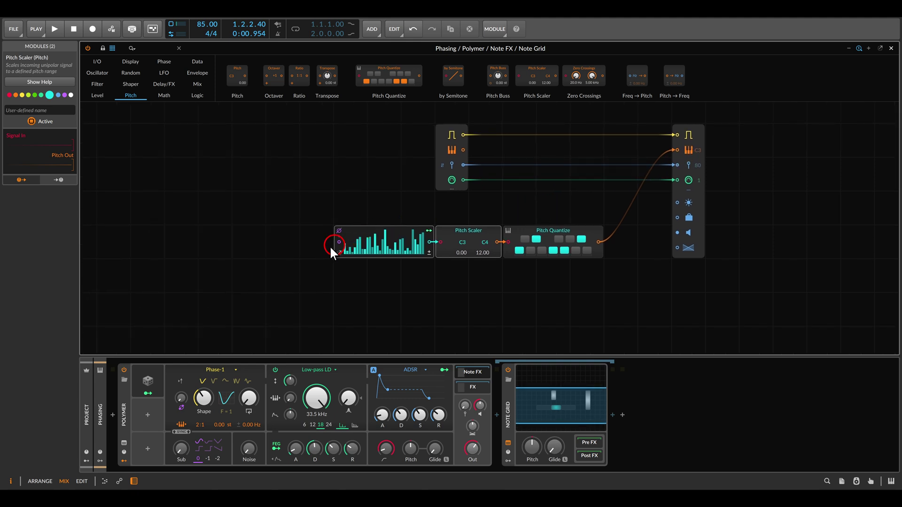
scroll(314, 253, "right", 3)
left_click(282, 231)
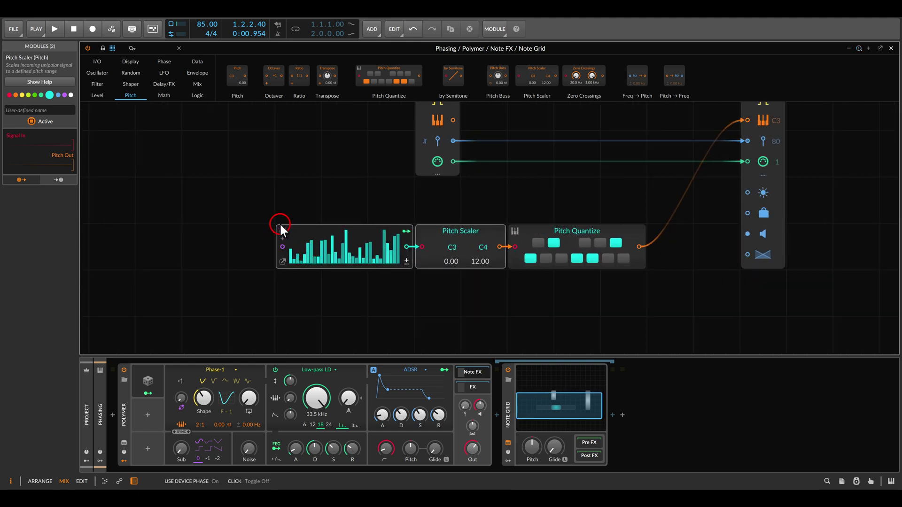
left_click(282, 231)
left_click(514, 207)
left_click(383, 213)
key("space")
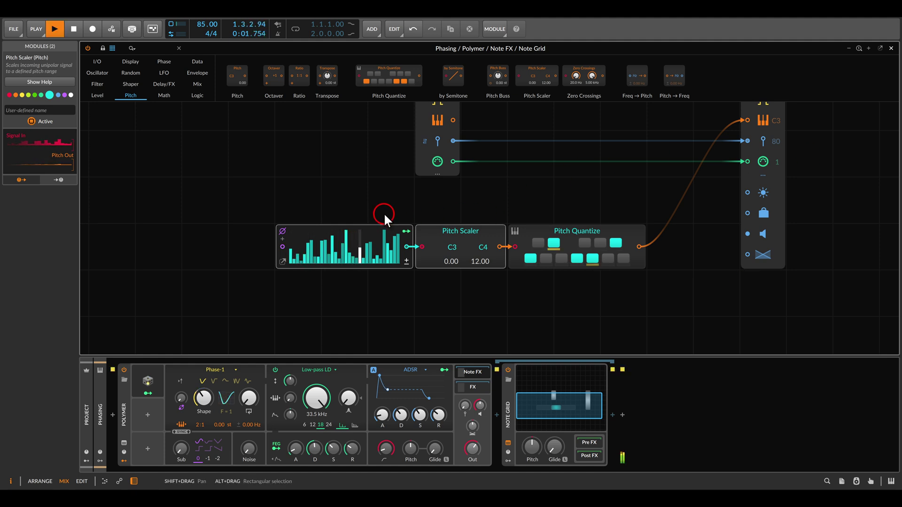
left_click(386, 207)
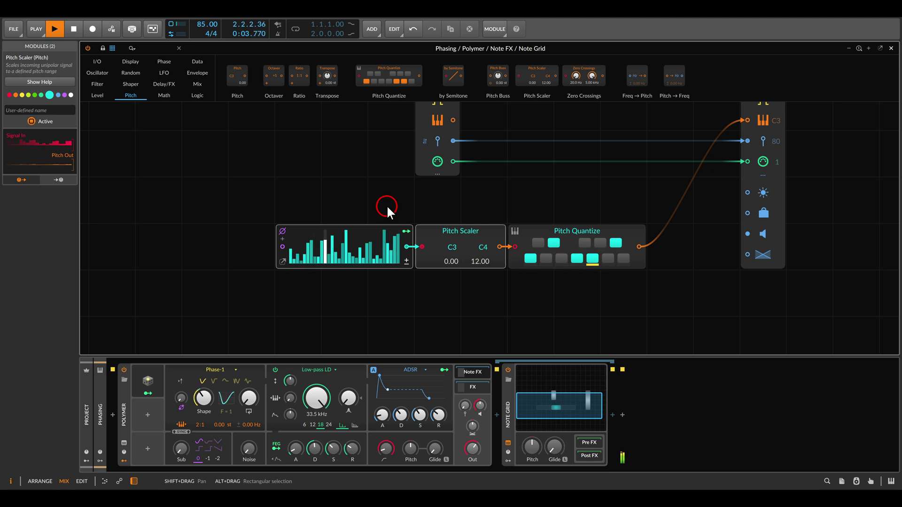
key("space")
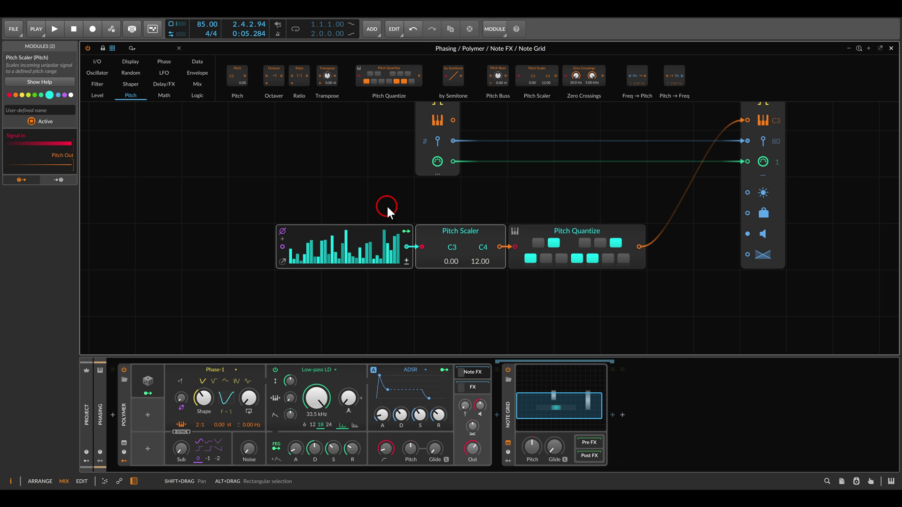
Step: Turn off Use Device Phase and add a Triggers module set to 16 triggers
scroll(262, 241, "up", 3)
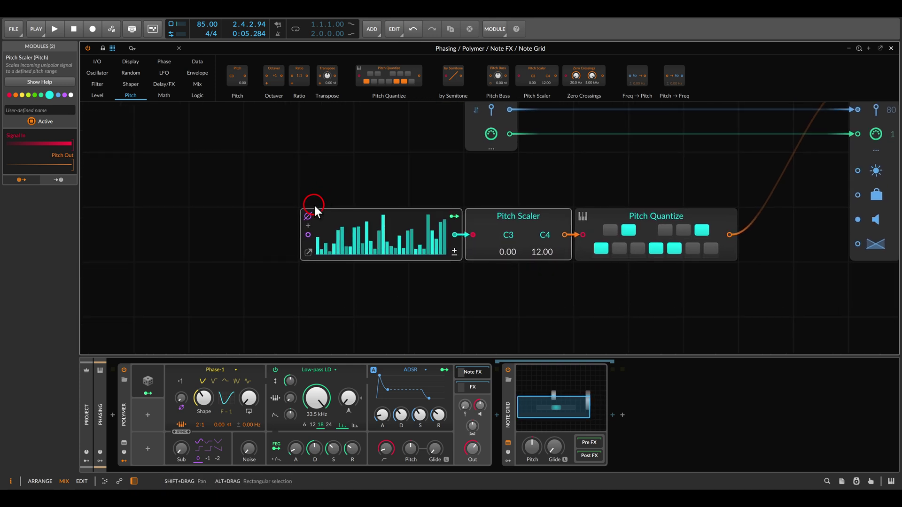
left_click(309, 215)
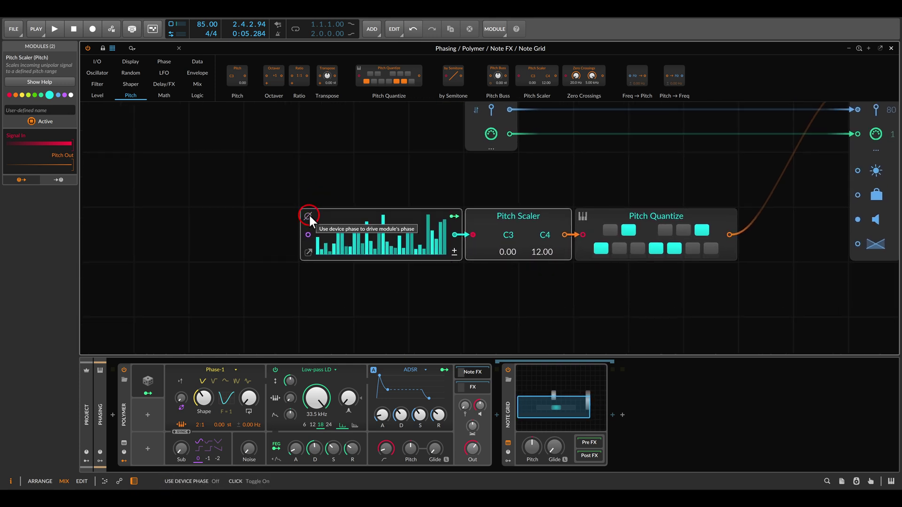
left_click(193, 61)
left_click(517, 80)
left_click_drag(520, 84, 257, 269)
left_click(232, 256)
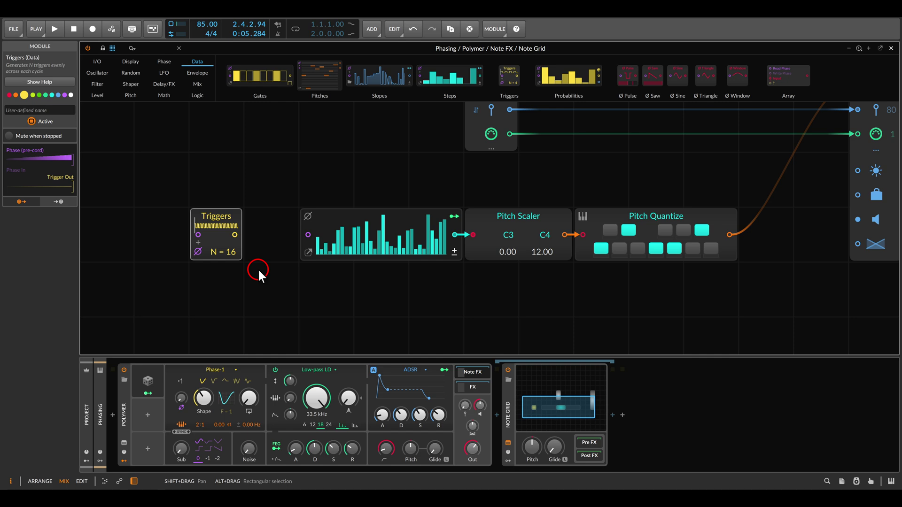
Step: Insert a 32-step Counter fed by Triggers, sending its Phase Out to the Steps' phase input
left_click(198, 65)
left_click(164, 63)
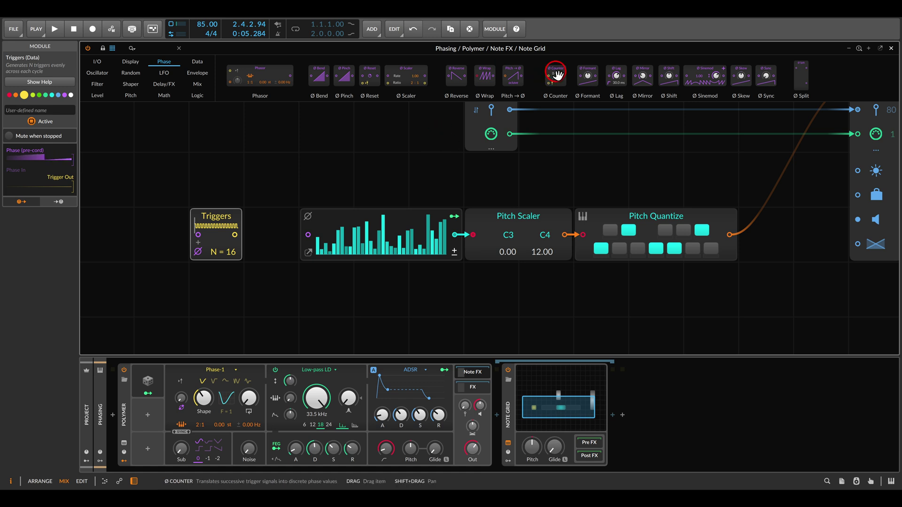
left_click_drag(557, 75, 277, 241)
left_click(310, 277)
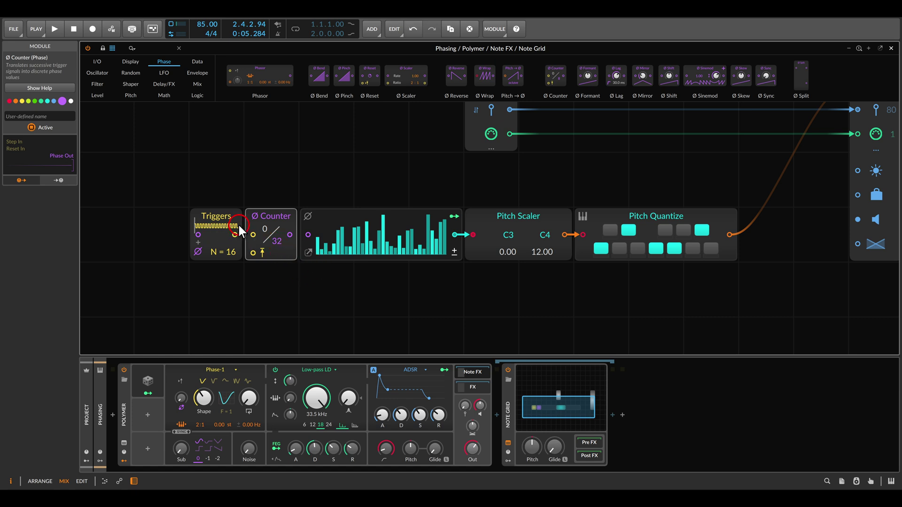
left_click_drag(237, 236, 251, 236)
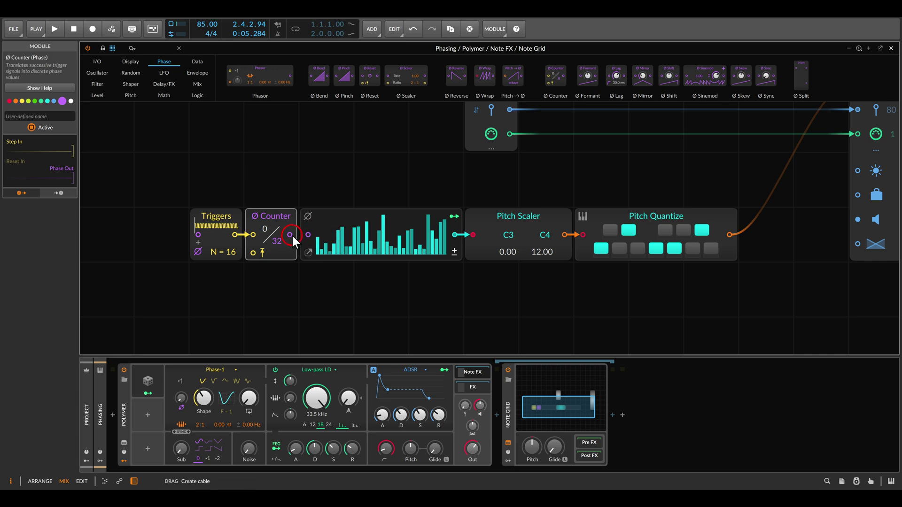
left_click_drag(292, 234, 307, 234)
Step: Add a Transport Playing module from I/O and cable it to the Counter's reset
left_click(97, 62)
scroll(679, 86, "right", 5)
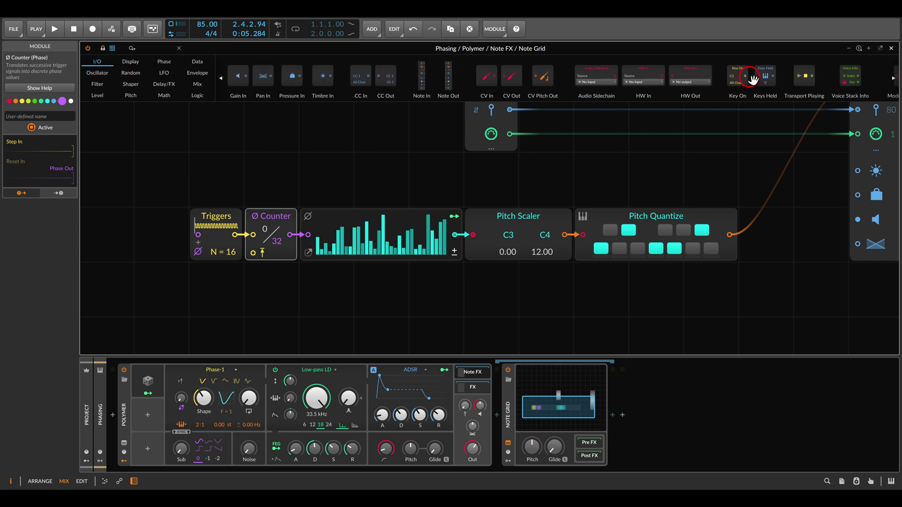
left_click_drag(801, 83, 226, 288)
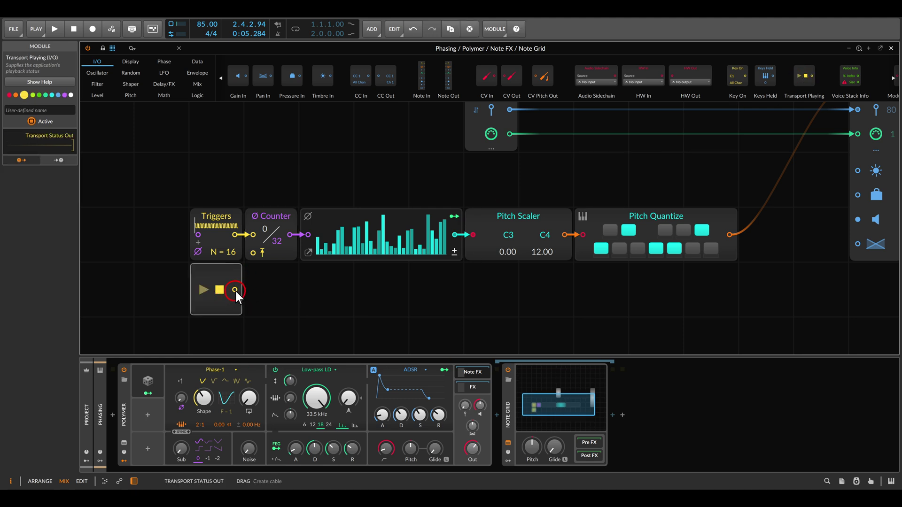
left_click_drag(235, 289, 251, 255)
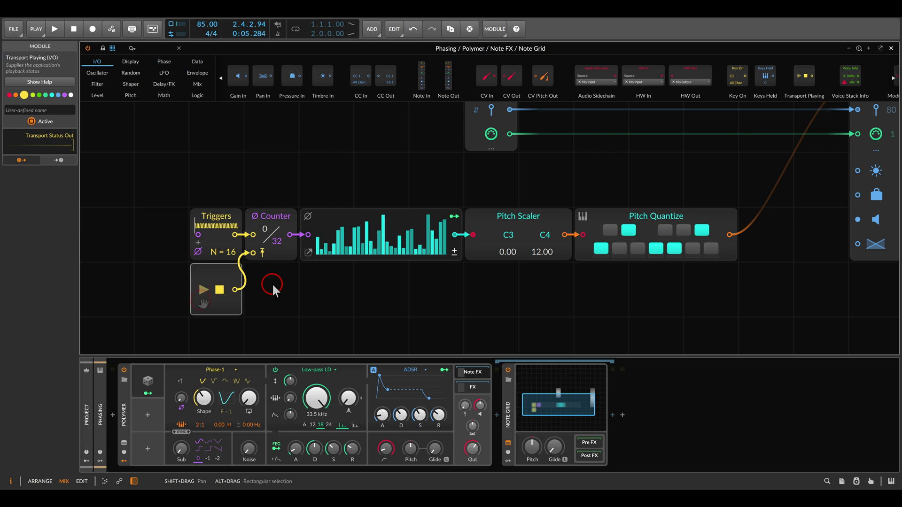
left_click_drag(269, 178, 474, 310)
Step: While playing back, widen the Pitch Scaler range to G2–G4, then stop
key("space")
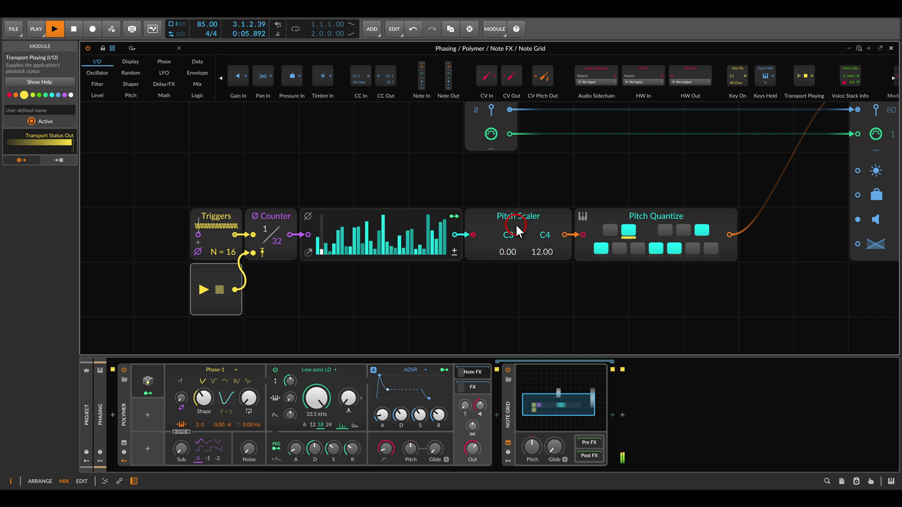
left_click_drag(512, 234, 544, 203)
left_click(405, 288)
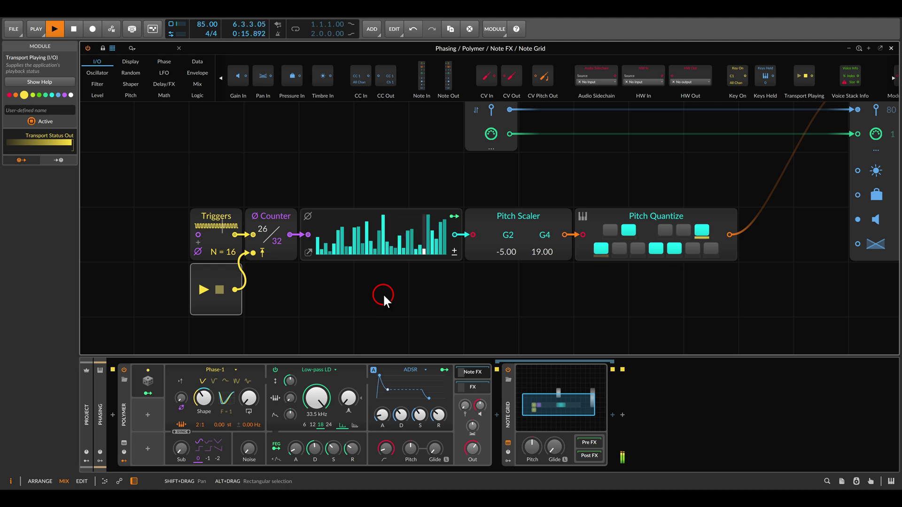
key("space")
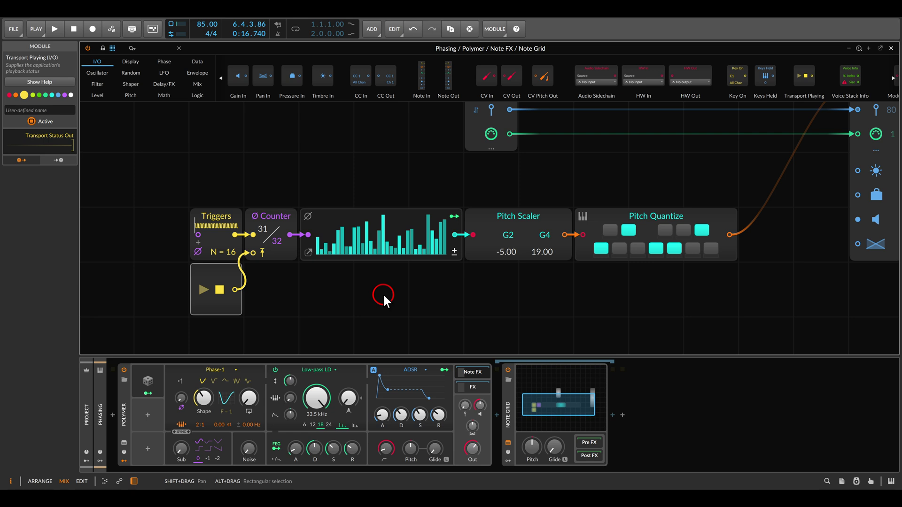
Step: Duplicate the six-module voice chain with Ctrl+D and move the copy further down
scroll(385, 291, "down", 5)
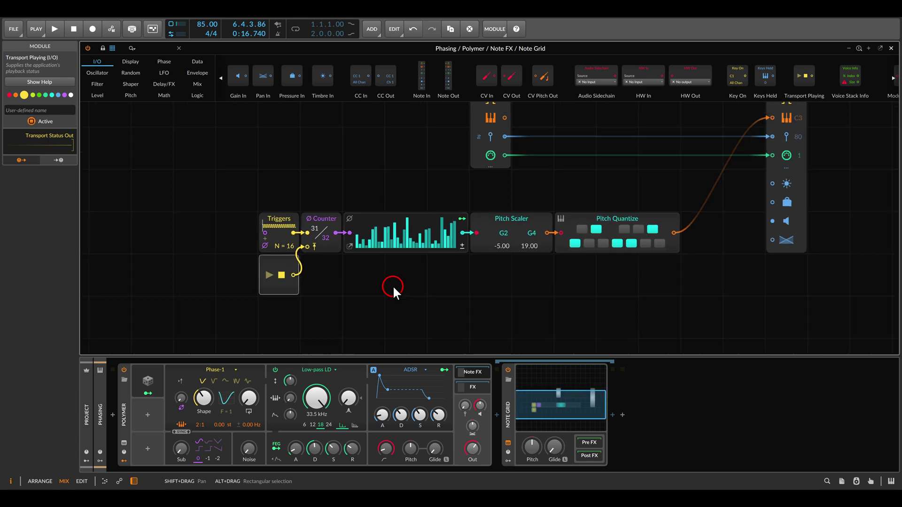
left_click_drag(244, 171, 599, 296)
key("ctrl+d")
left_click_drag(605, 254, 605, 285)
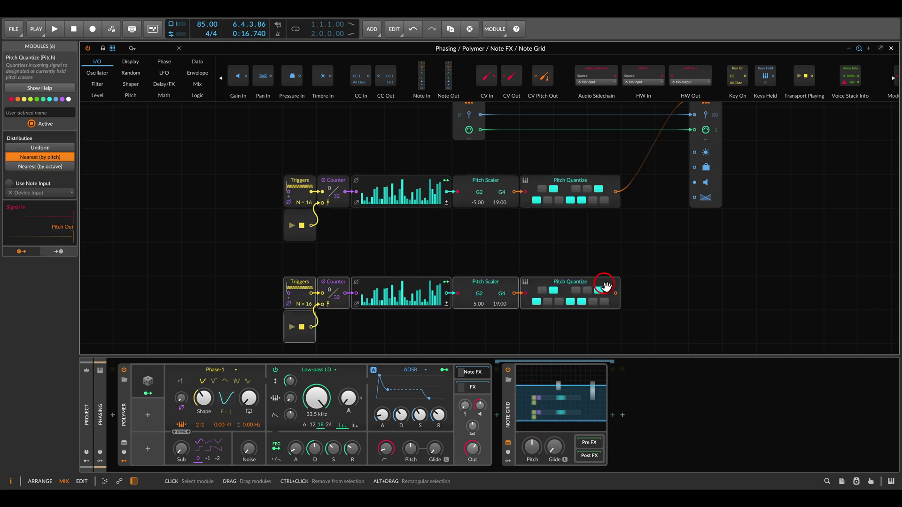
Step: Set the copied chain's Steps and Counter lengths to 31
left_click(356, 304)
left_click_drag(338, 340, 338, 342)
left_click(481, 246)
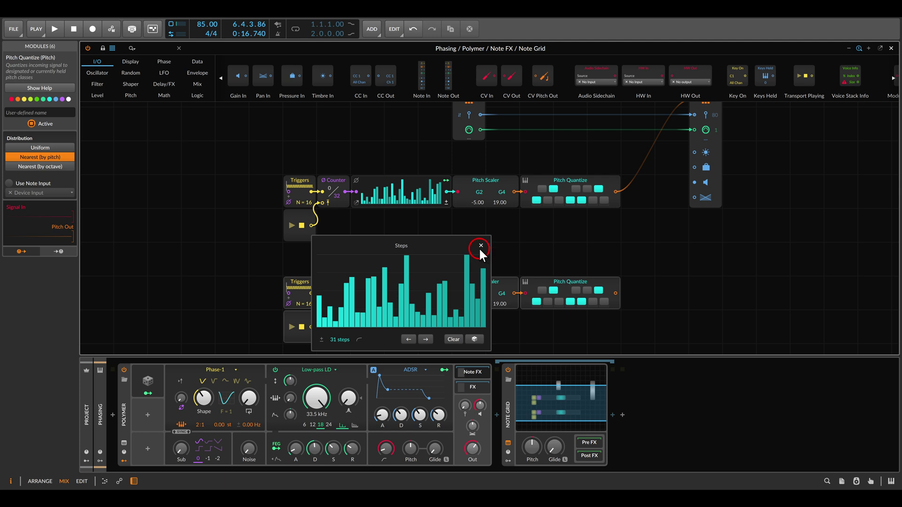
left_click(480, 246)
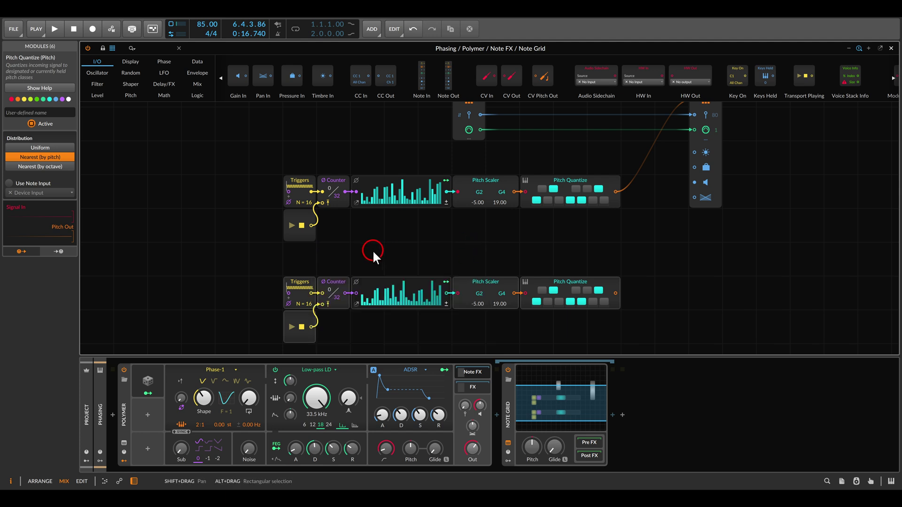
scroll(358, 263, "up", 3)
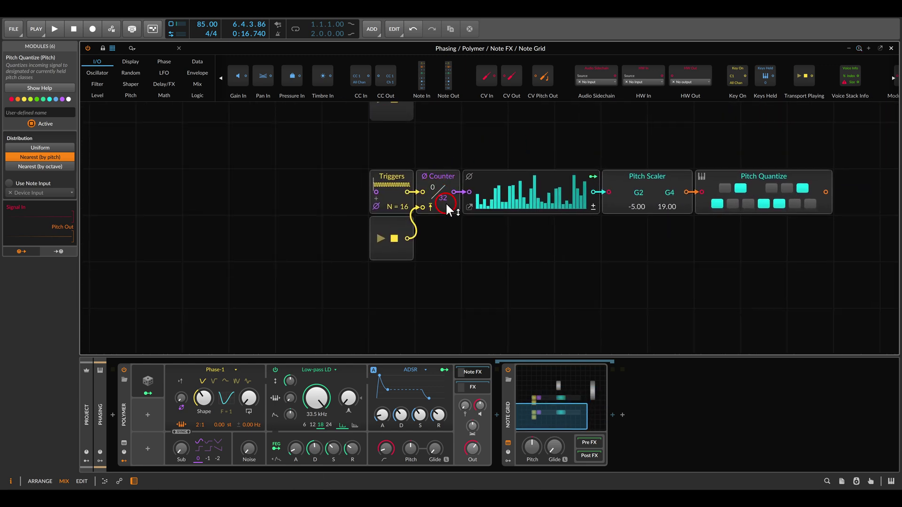
left_click_drag(447, 205, 464, 237)
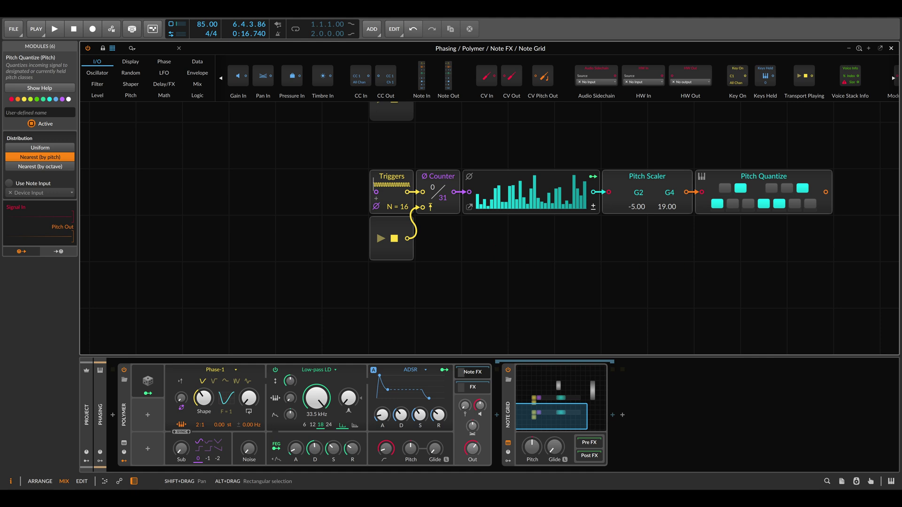
left_click_drag(662, 292, 643, 282)
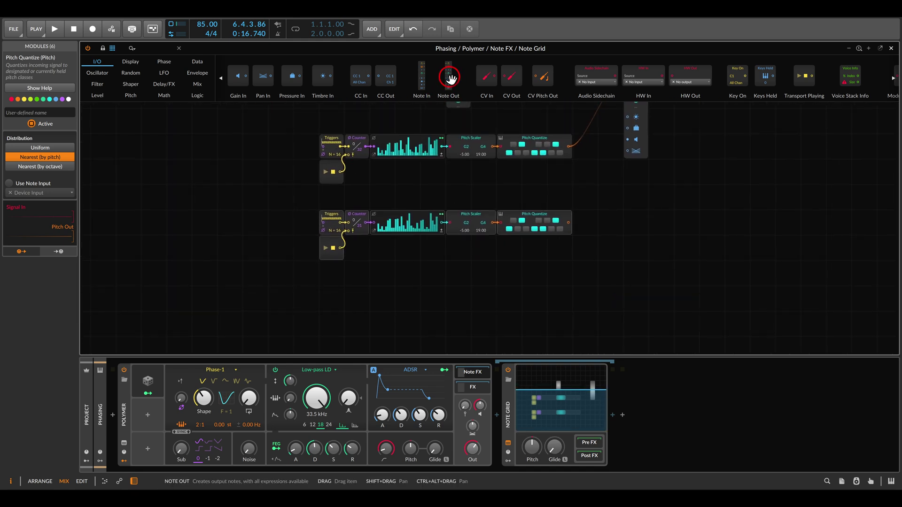
Step: Add a second Note Out and cable the lower Pitch Quantize to its pitch input
left_click_drag(445, 76, 635, 233)
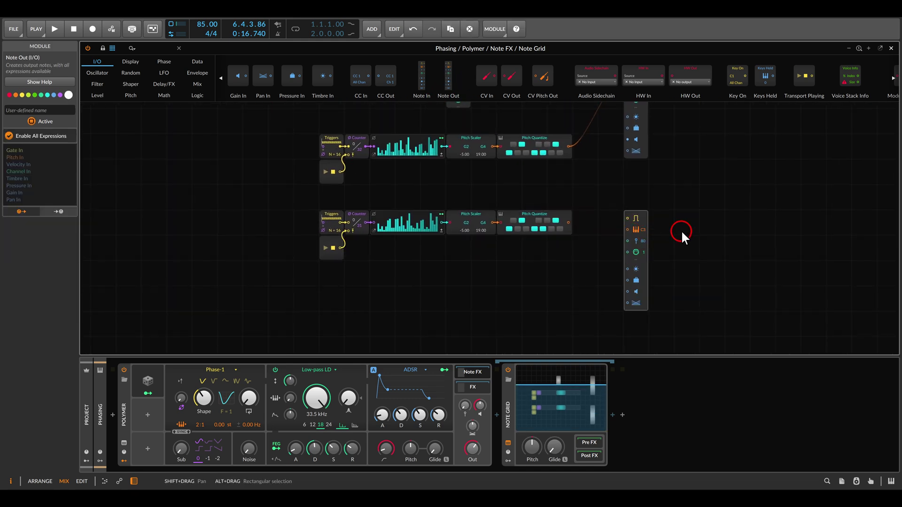
left_click_drag(569, 222, 627, 230)
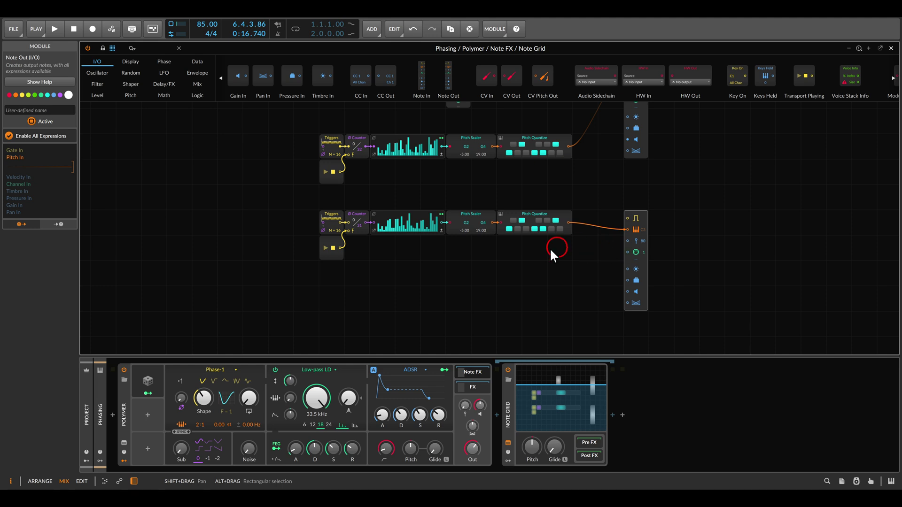
scroll(514, 258, "up", 5)
scroll(517, 257, "down", 2)
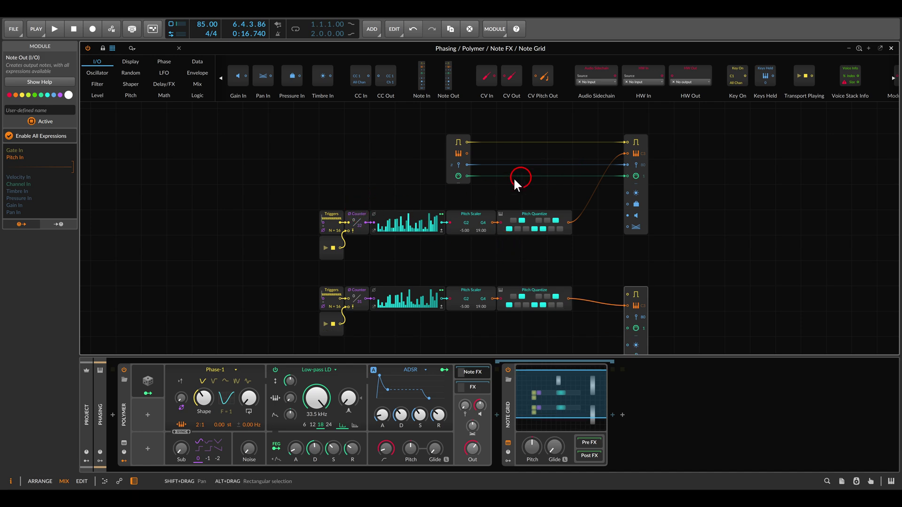
Step: Gate each Note Out from its own voice's Triggers module
left_click_drag(346, 222, 628, 145)
scroll(370, 221, "down", 3)
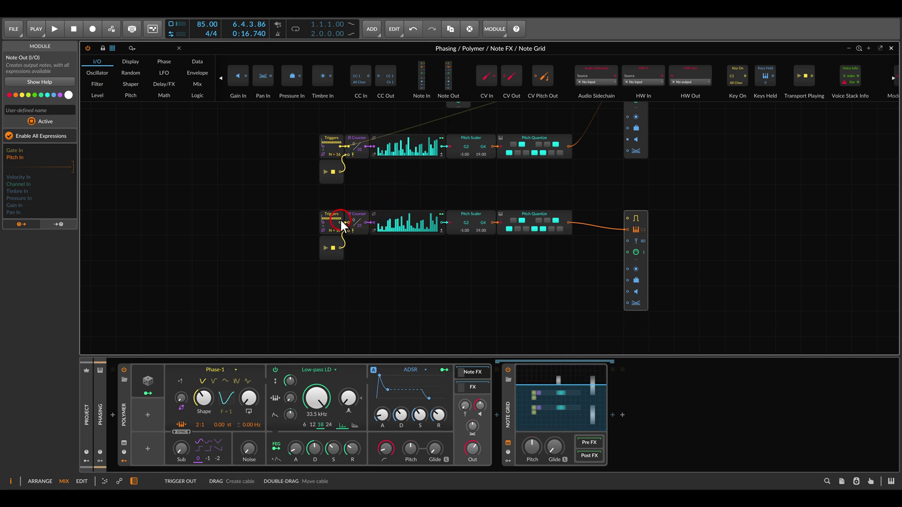
left_click_drag(340, 224, 627, 218)
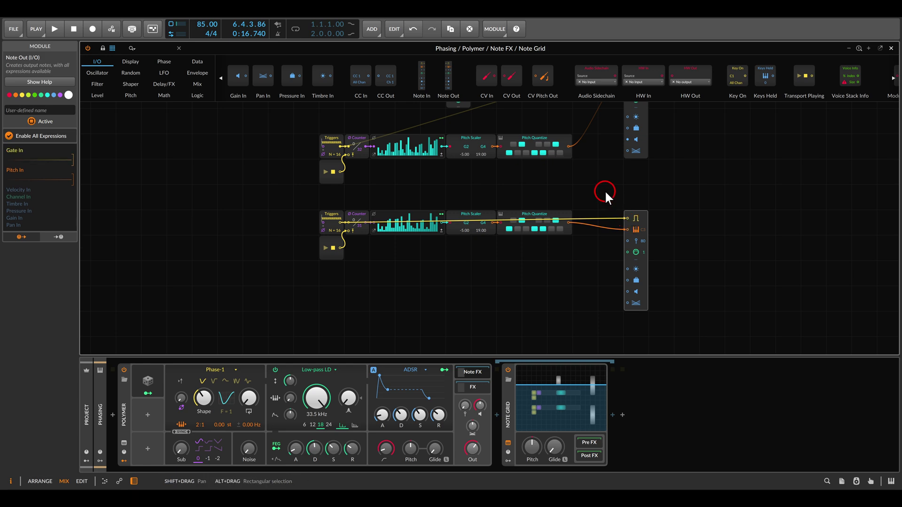
scroll(602, 188, "up", 3)
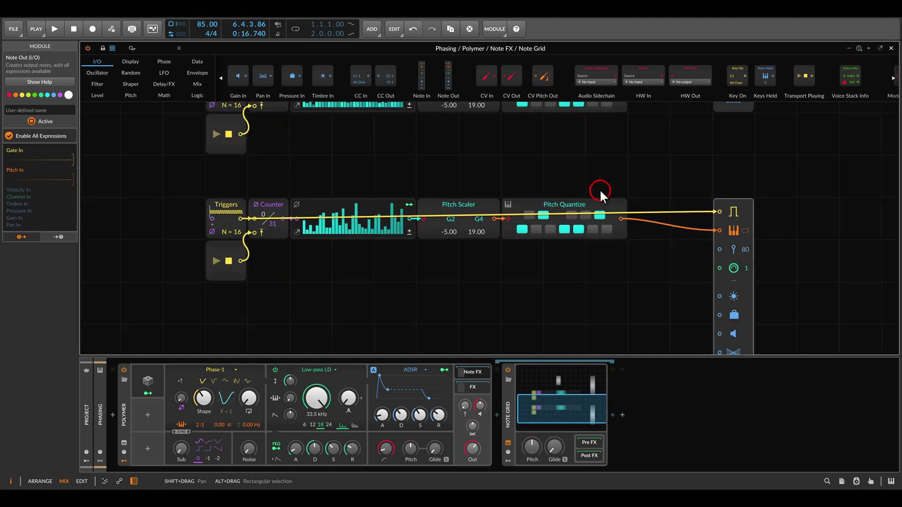
left_click_drag(602, 185, 513, 227)
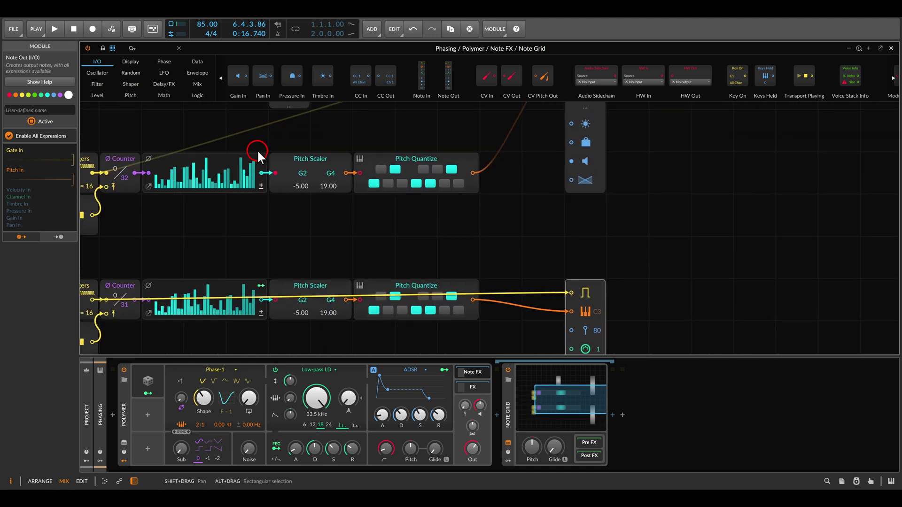
Step: Add a bipolar Value module at -100% cabled to the first Note Out's pan
left_click(100, 95)
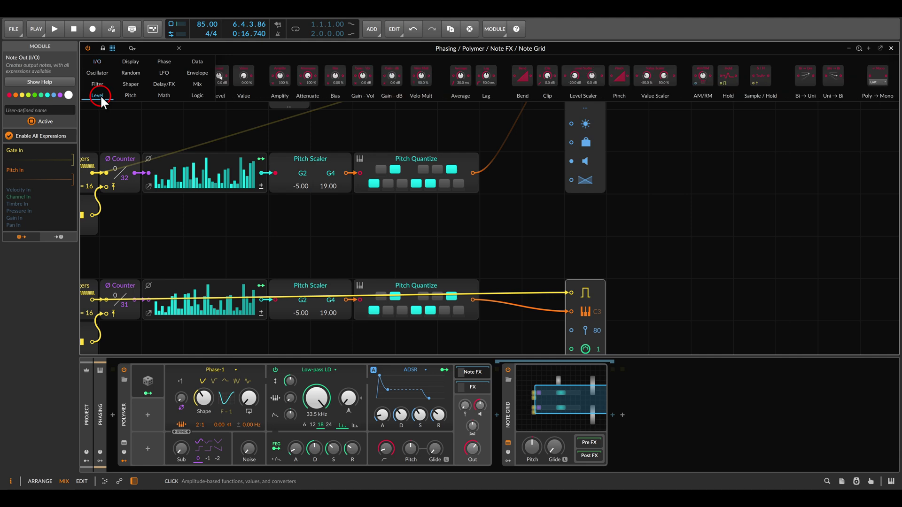
left_click_drag(243, 78, 501, 174)
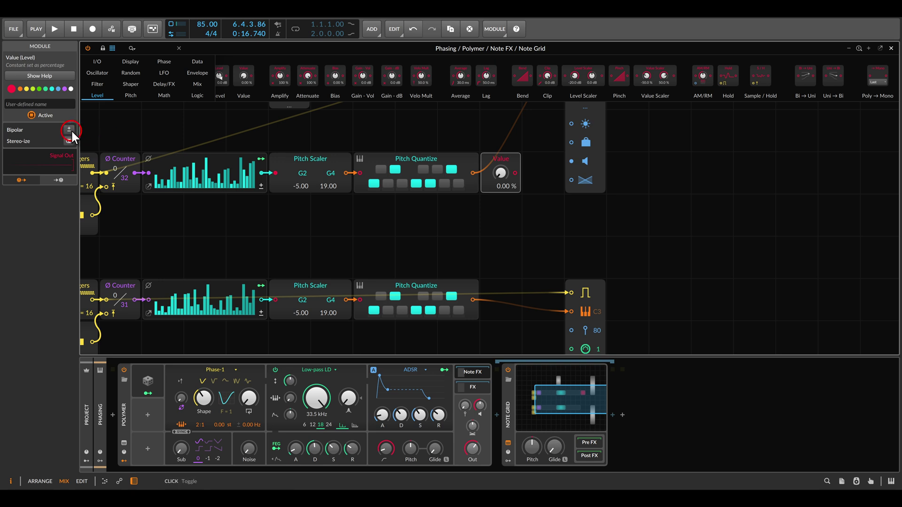
left_click_drag(515, 173, 571, 181)
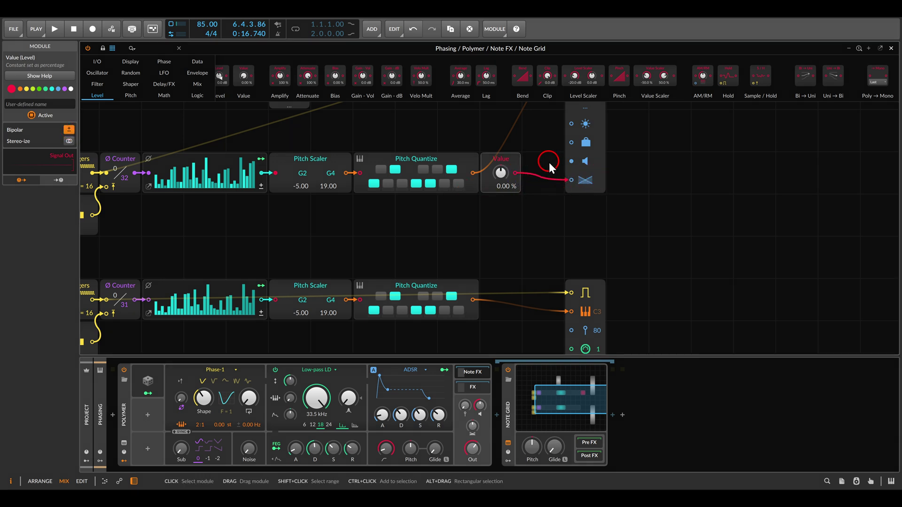
left_click_drag(501, 173, 513, 151)
Step: Place a copied Value module at 100% beside the lower Pitch Quantize for the second voice
scroll(511, 157, "down", 5)
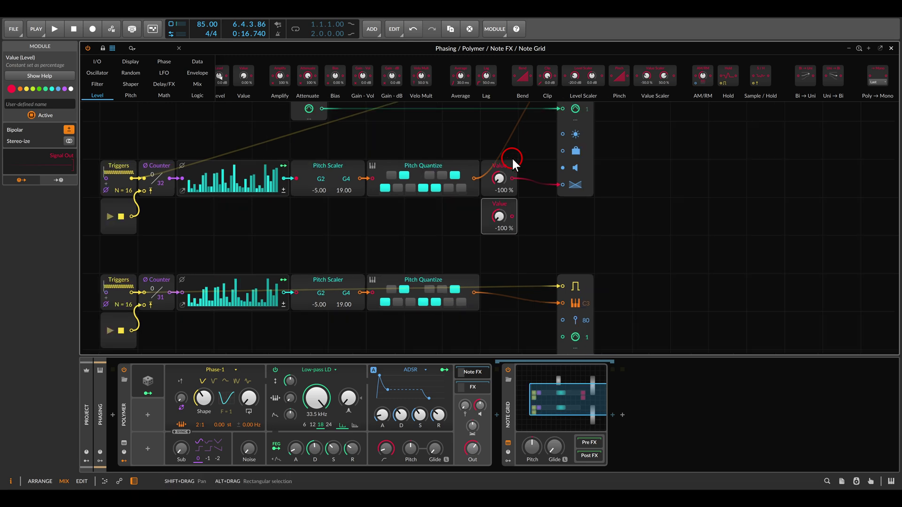
scroll(511, 157, "up", 5)
left_click_drag(511, 119, 562, 304)
left_click_drag(500, 300, 500, 299)
scroll(469, 246, "down", 3)
scroll(466, 240, "up", 2)
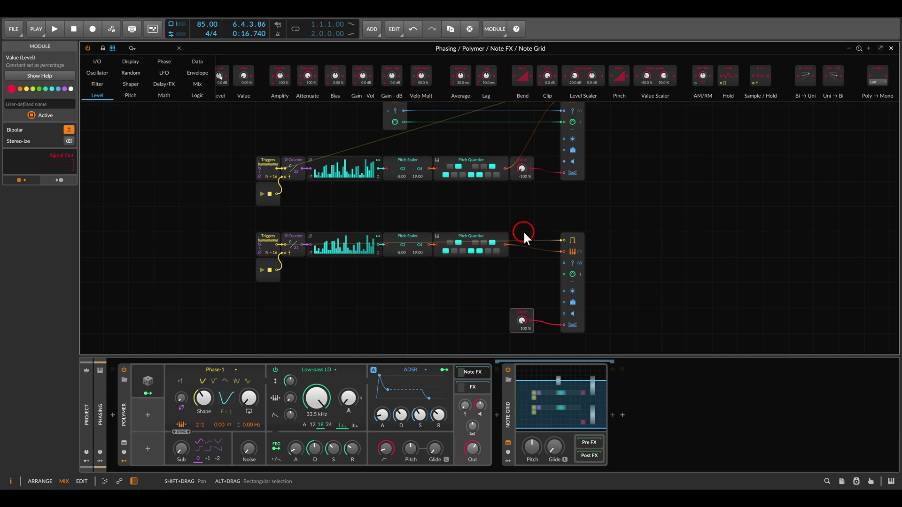
left_click_drag(525, 313, 525, 237)
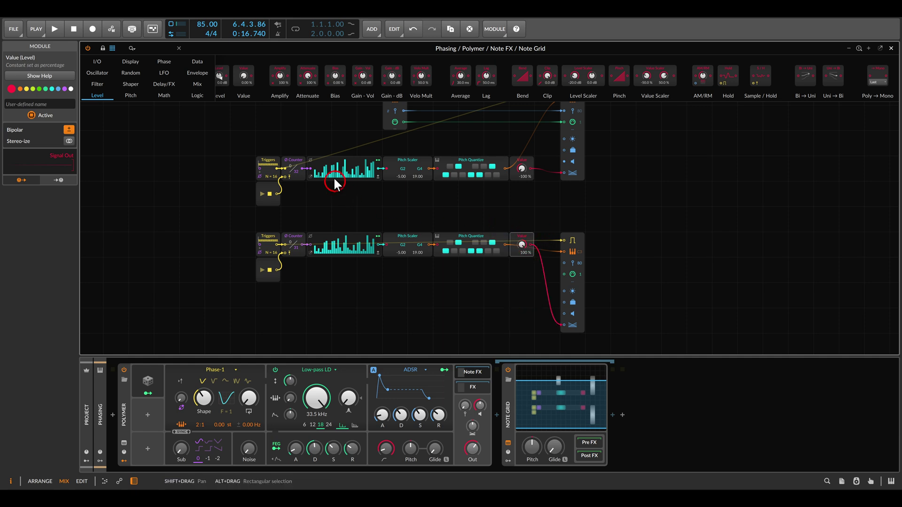
left_click_drag(300, 142, 394, 305)
Step: Inspect the Note In module, then show the Note Grid device settings: 16 voices, Note Thru off
scroll(474, 212, "up", 4)
scroll(475, 211, "left", 4)
left_click(494, 184)
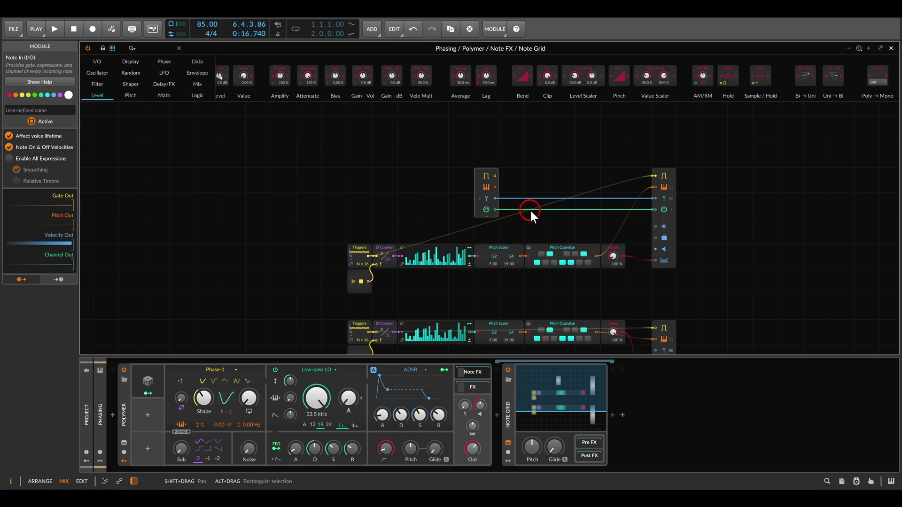
left_click(509, 398)
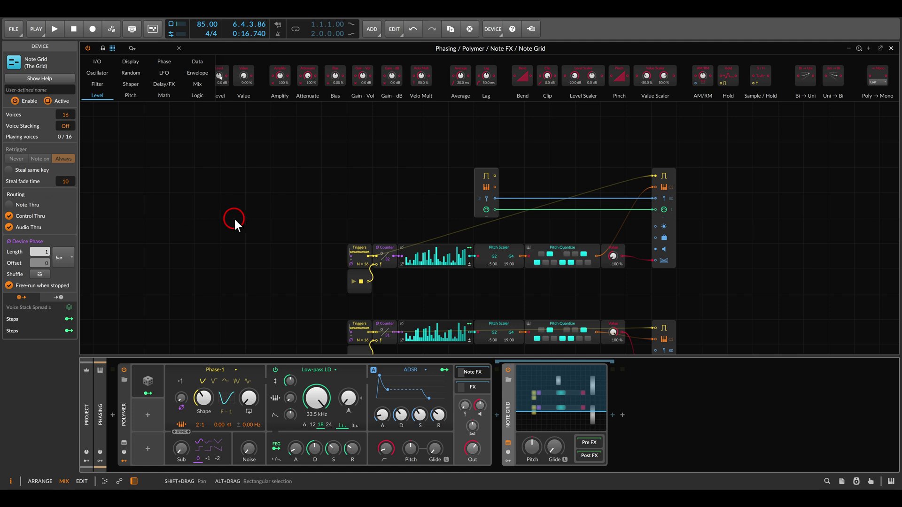
key("Escape")
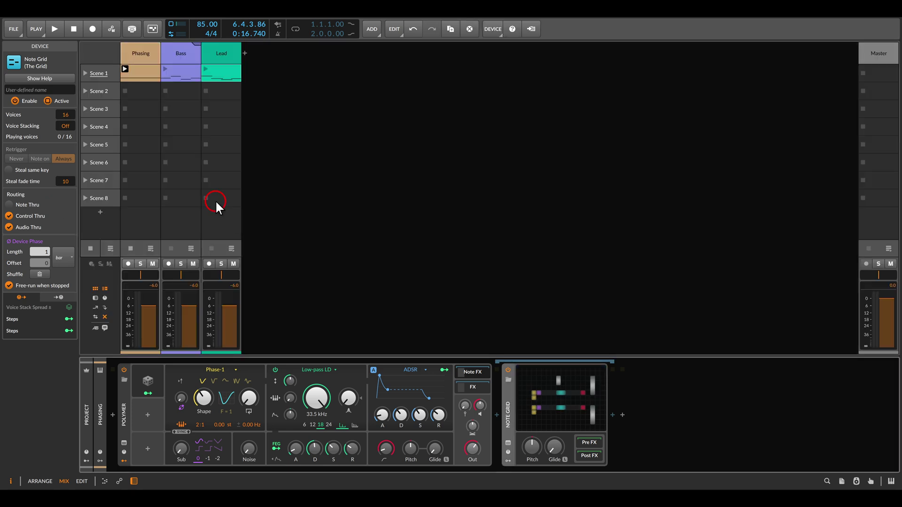
double_click(142, 70)
scroll(381, 286, "down", 4)
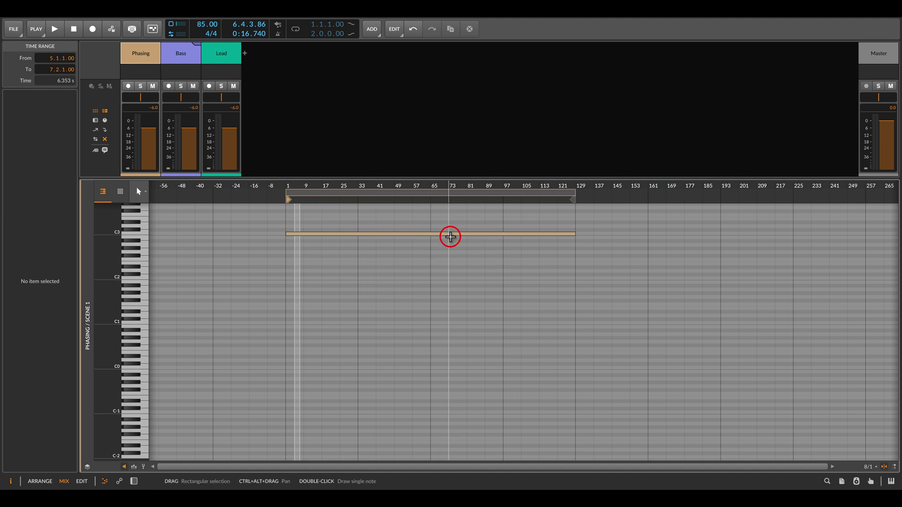
left_click(141, 54)
double_click(155, 58)
left_click(533, 378)
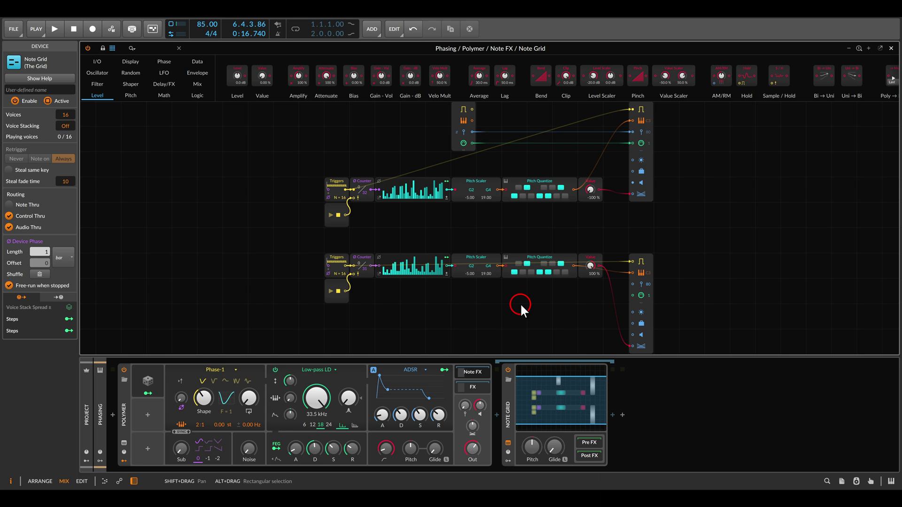
Step: Centre both chains and start playback so the 32- and 31-step counters drift apart
scroll(393, 242, "up", 5)
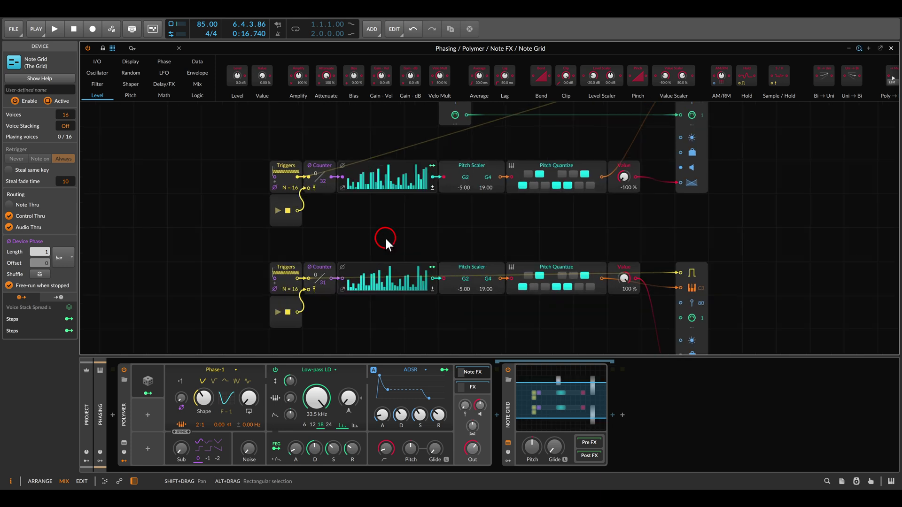
left_click_drag(398, 238, 413, 231)
key("space")
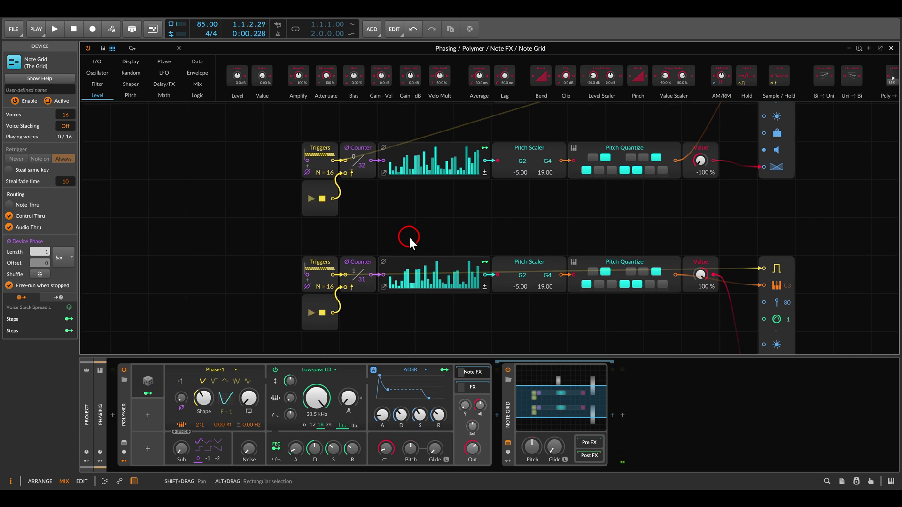
scroll(406, 238, "up", 2)
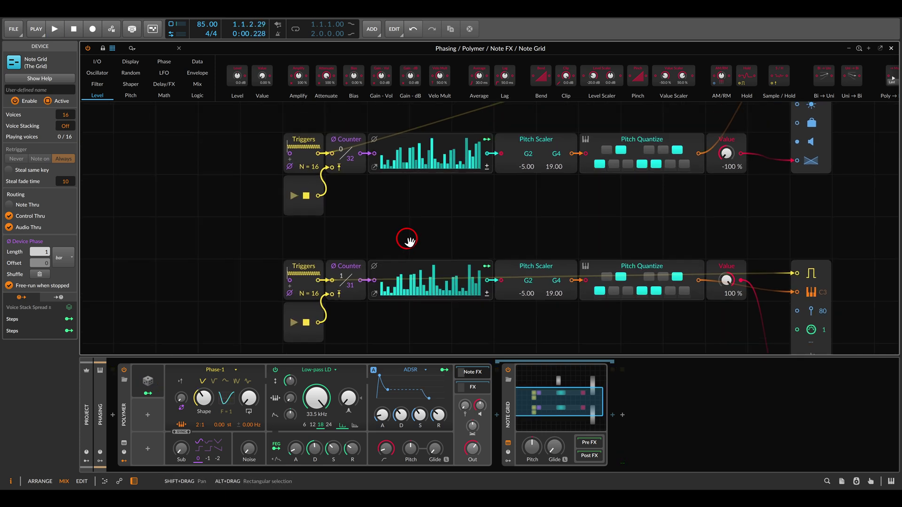
scroll(409, 239, "left", 1)
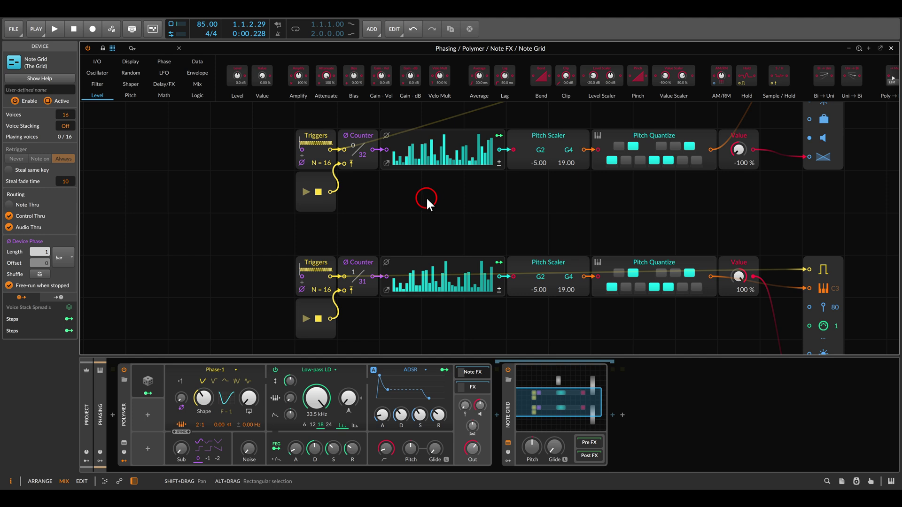
key("space")
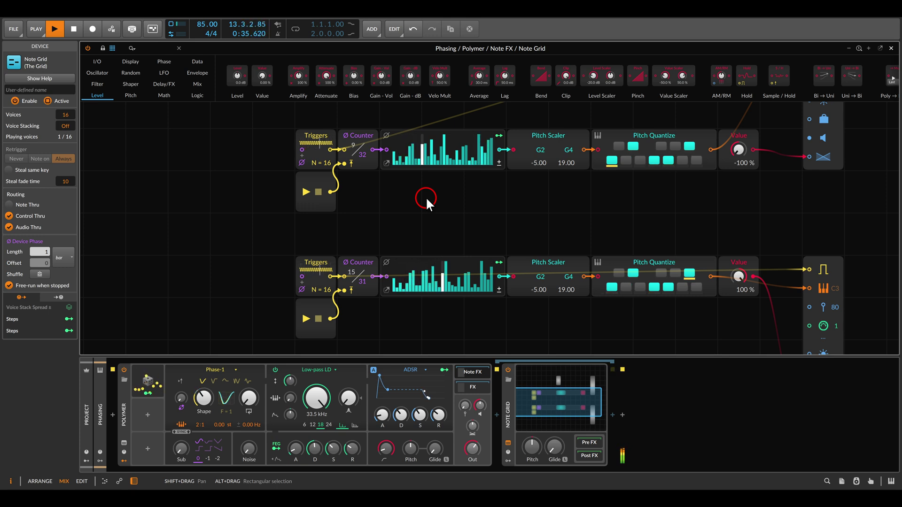
Step: Check the Bass track's Polysynth, FM-4 and Phase-4 layers, then launch Lead's Scene 1 clip
key("Escape")
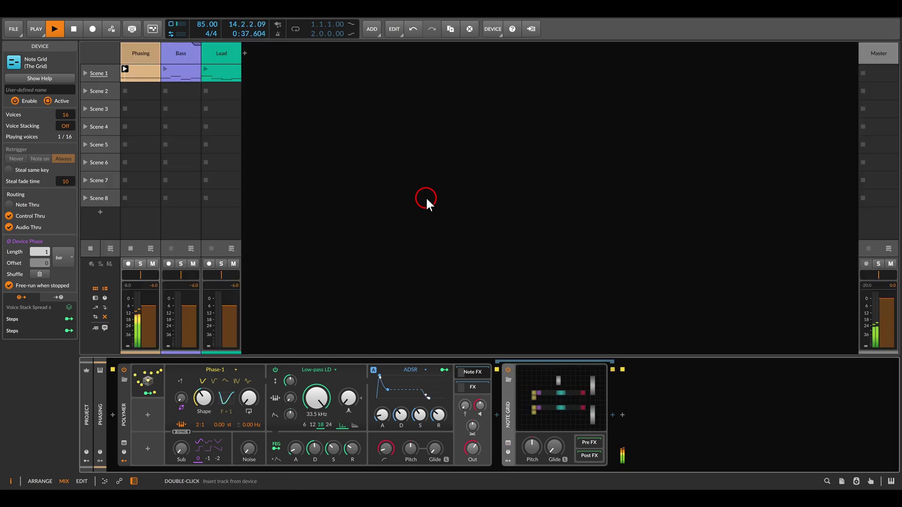
left_click(178, 53)
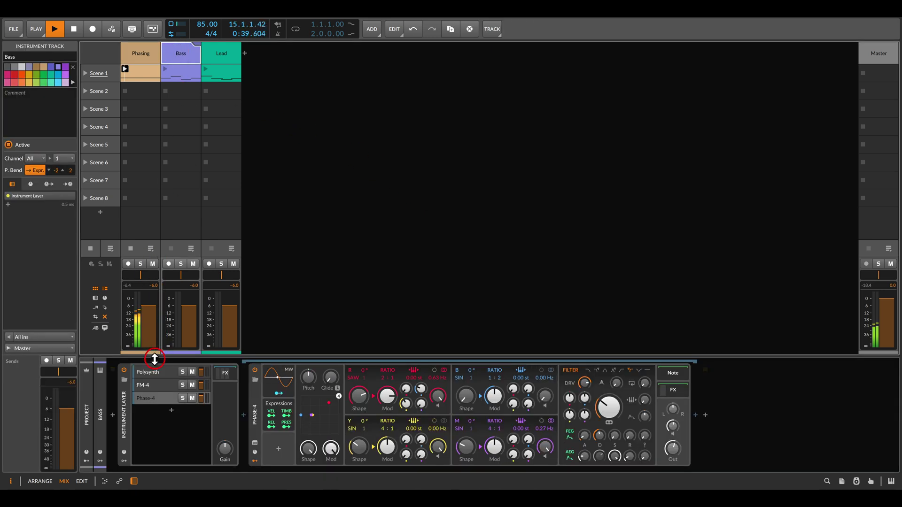
left_click(157, 373)
left_click(154, 382)
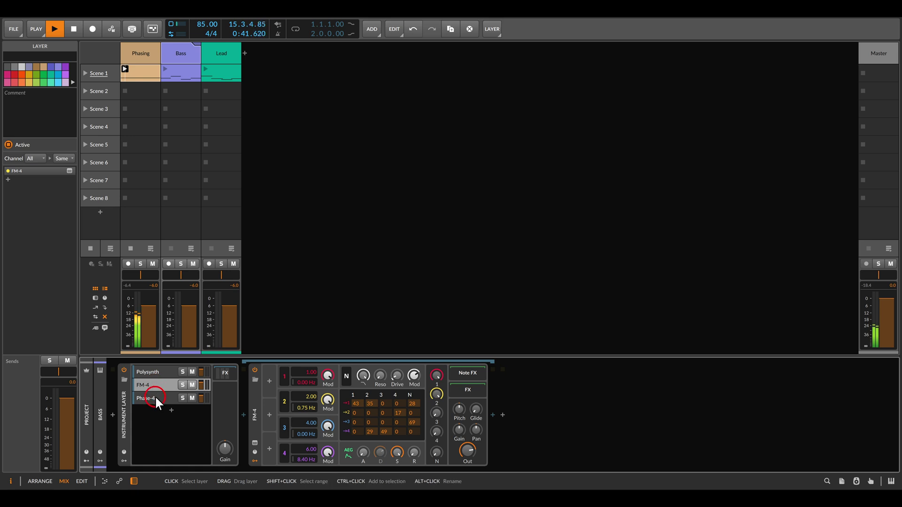
left_click(156, 397)
left_click(169, 66)
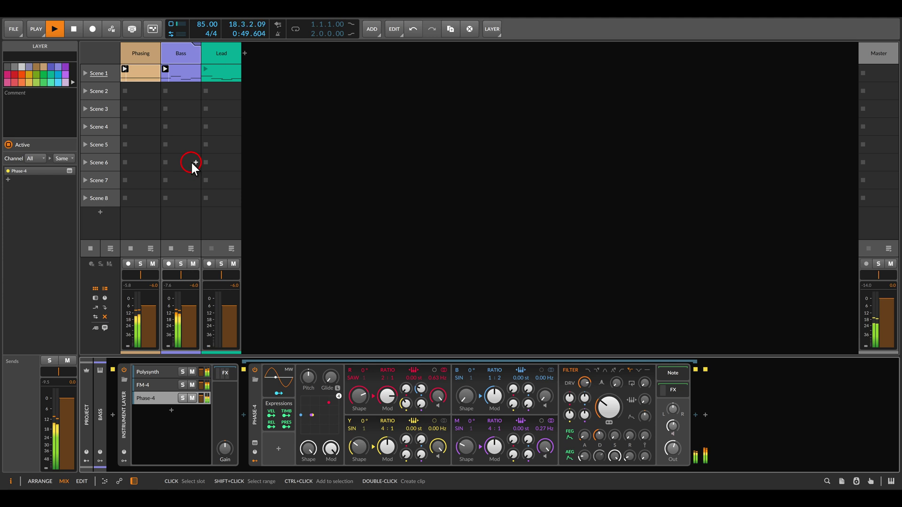
left_click(219, 60)
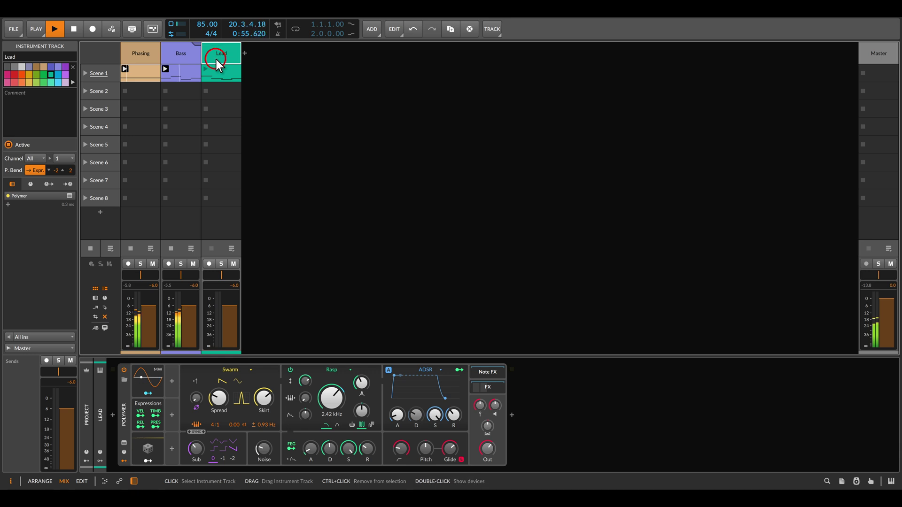
left_click(207, 70)
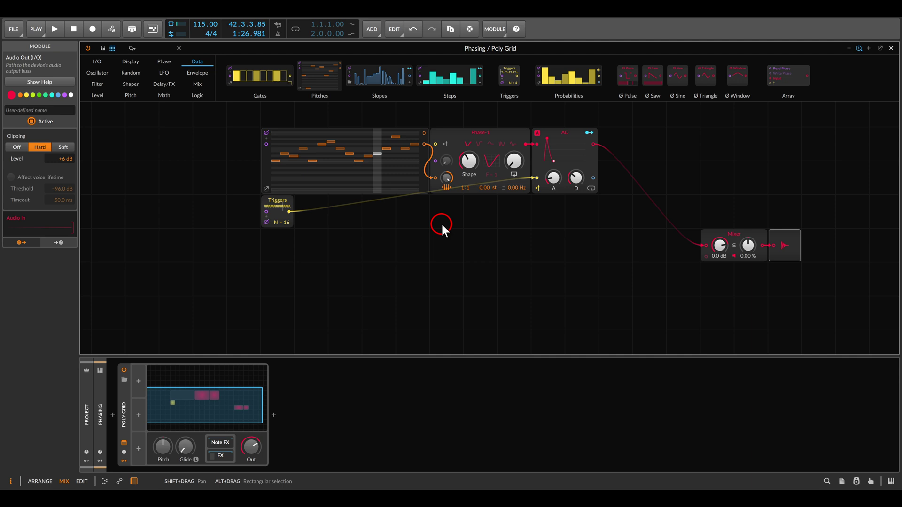
left_click_drag(239, 117, 422, 216)
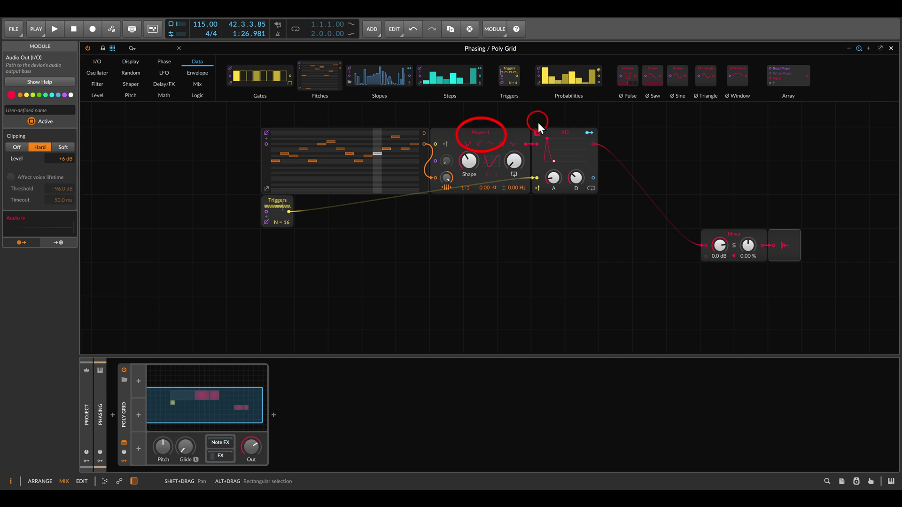
left_click_drag(537, 121, 586, 163)
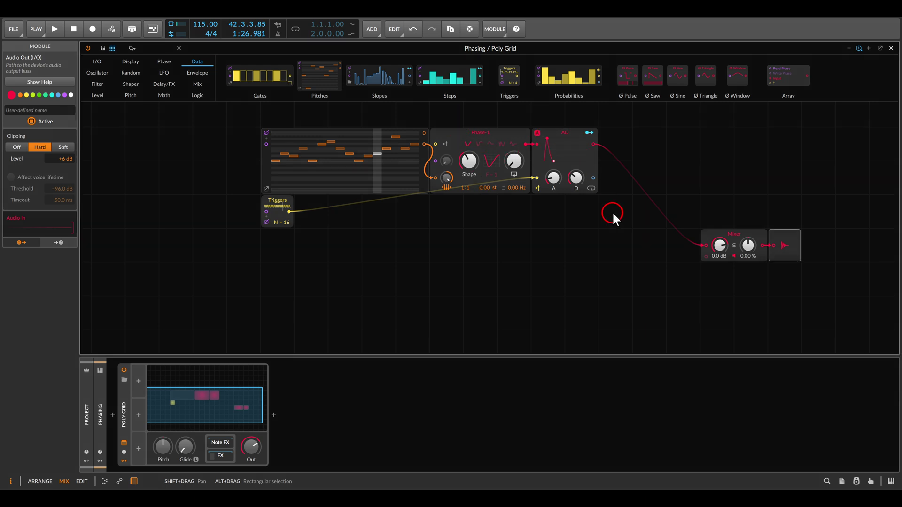
key("space")
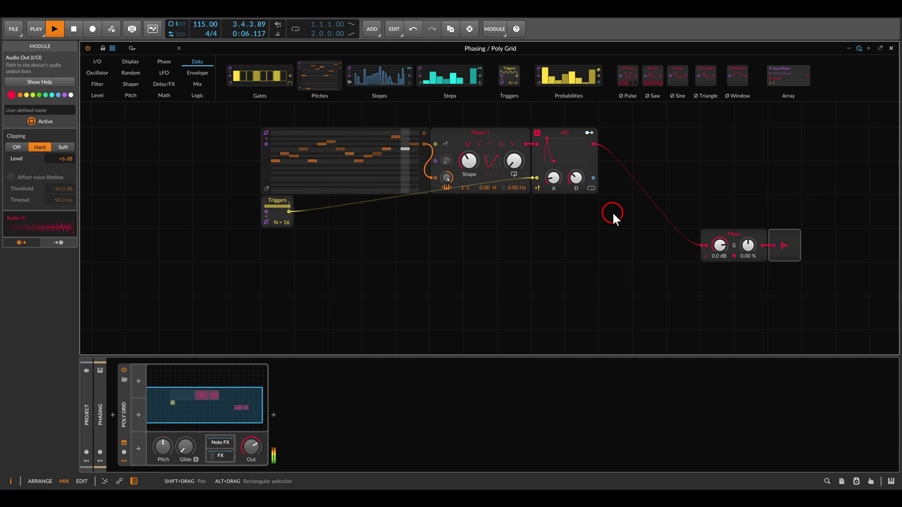
key("space")
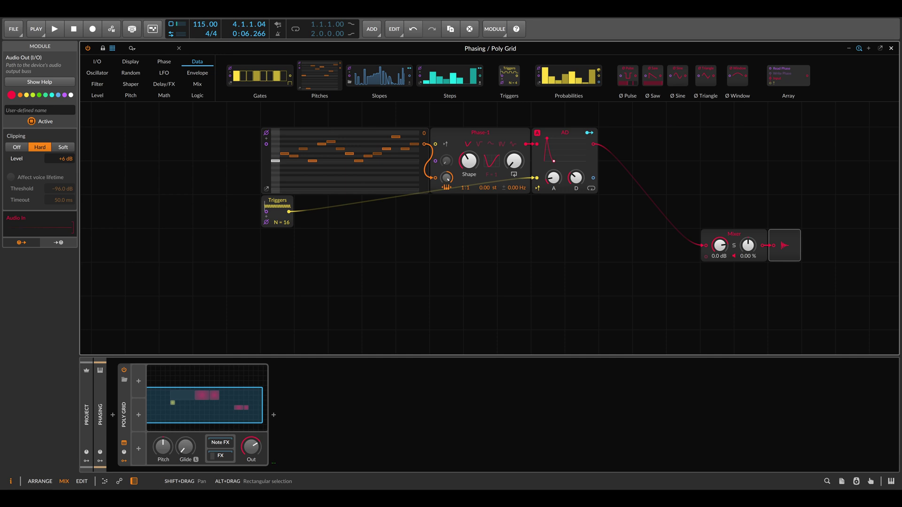
scroll(507, 247, "down", 2)
Step: Duplicate the four-module sequencer–Phase-1–AD voice and place the copy below the original
left_click(316, 162)
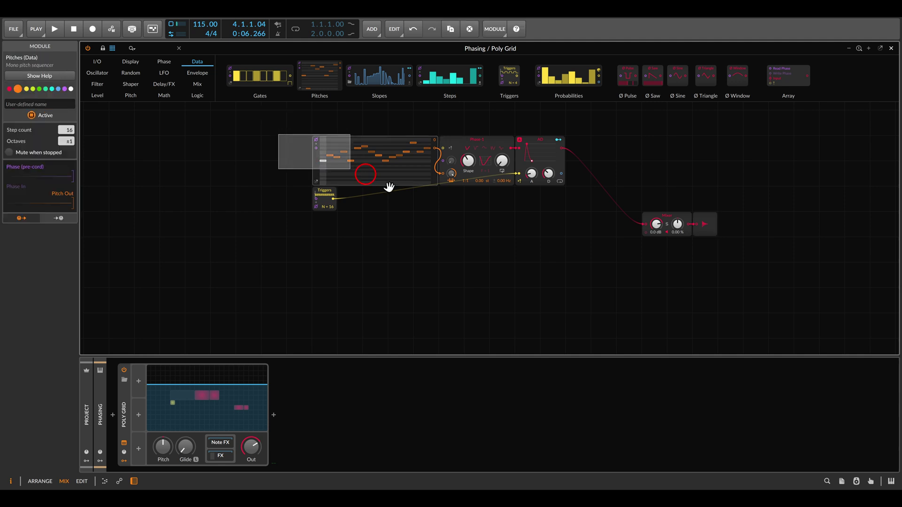
left_click_drag(430, 199, 533, 247)
key("ctrl+d")
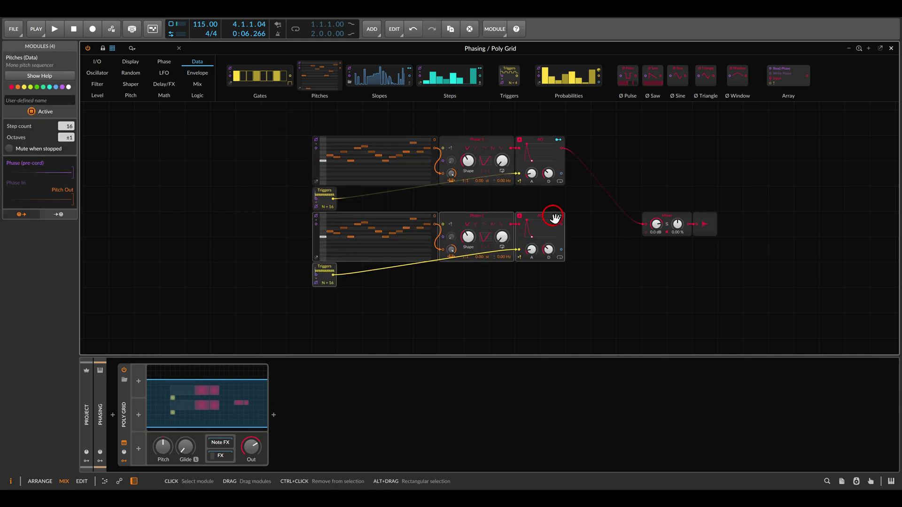
left_click_drag(553, 217, 547, 273)
Step: Cable the copy's AD output into the Mixer, pan the channels -100% and 100%, and audition
scroll(608, 284, "down", 2)
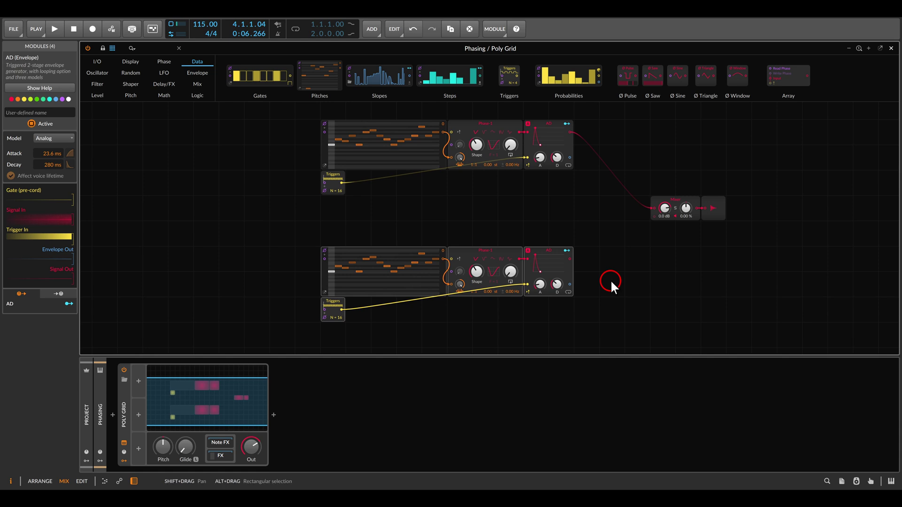
scroll(610, 280, "up", 3)
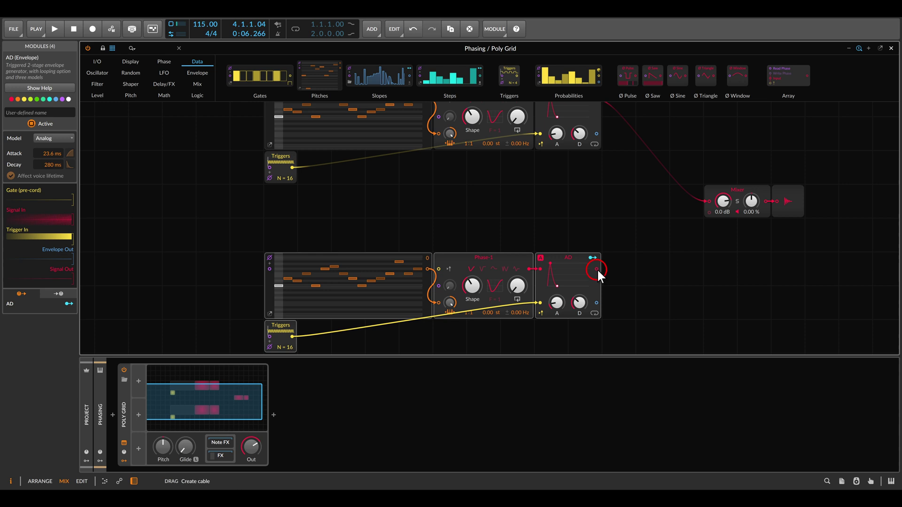
left_click_drag(606, 269, 711, 226)
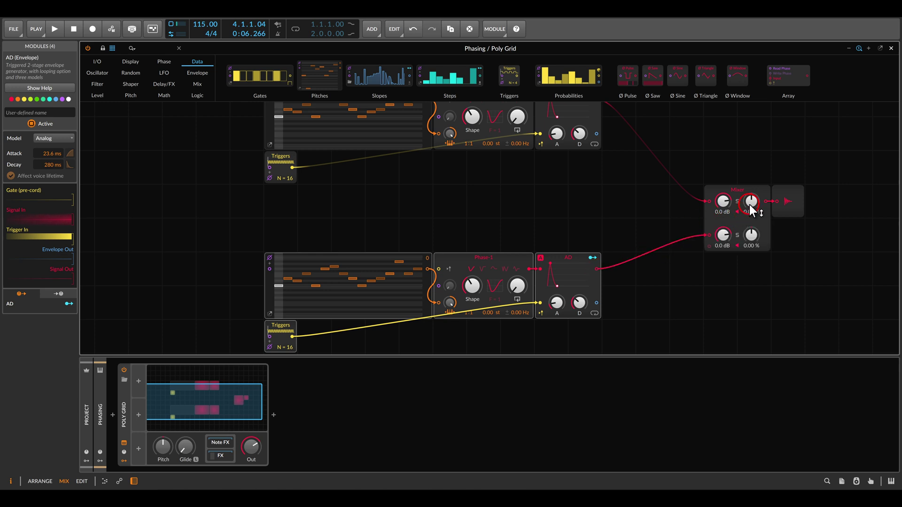
left_click_drag(749, 204, 752, 238)
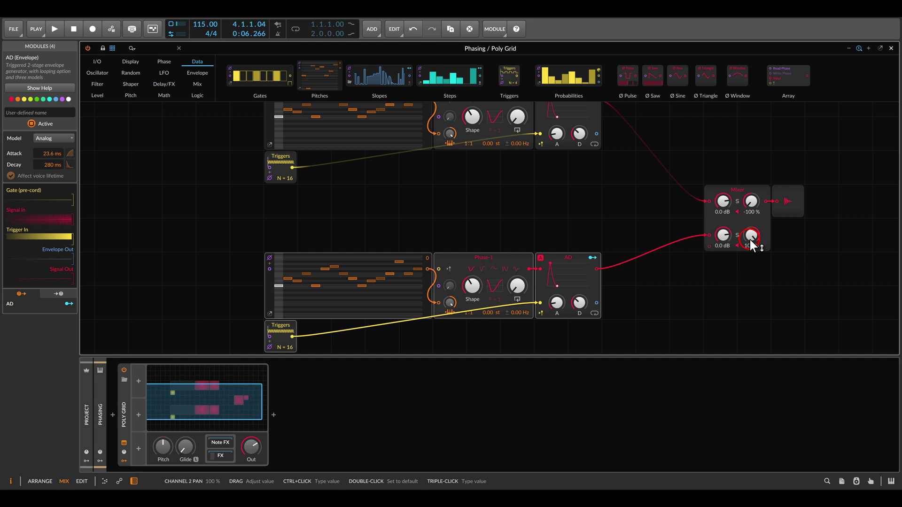
scroll(611, 209, "down", 2)
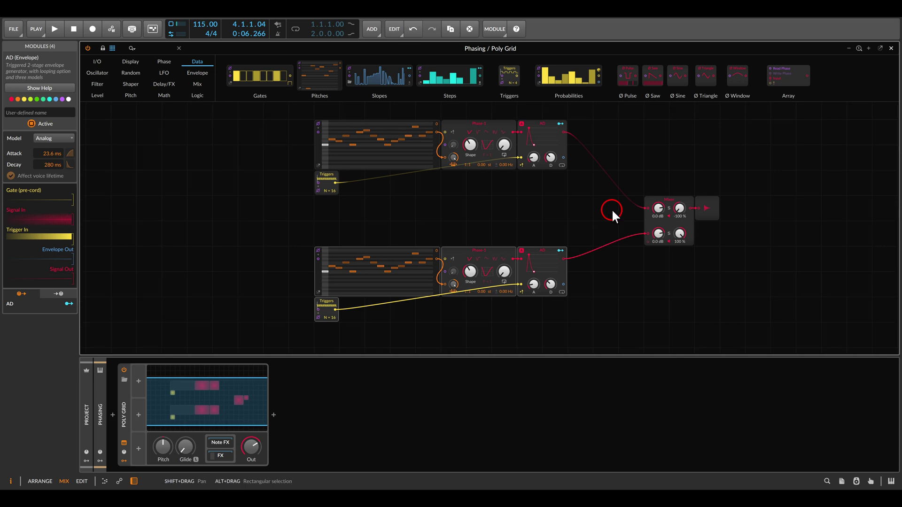
key("space")
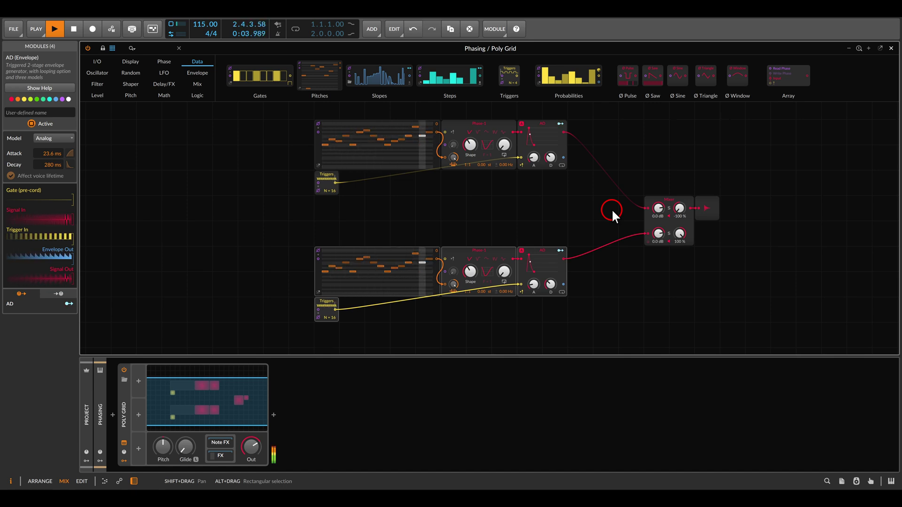
key("space")
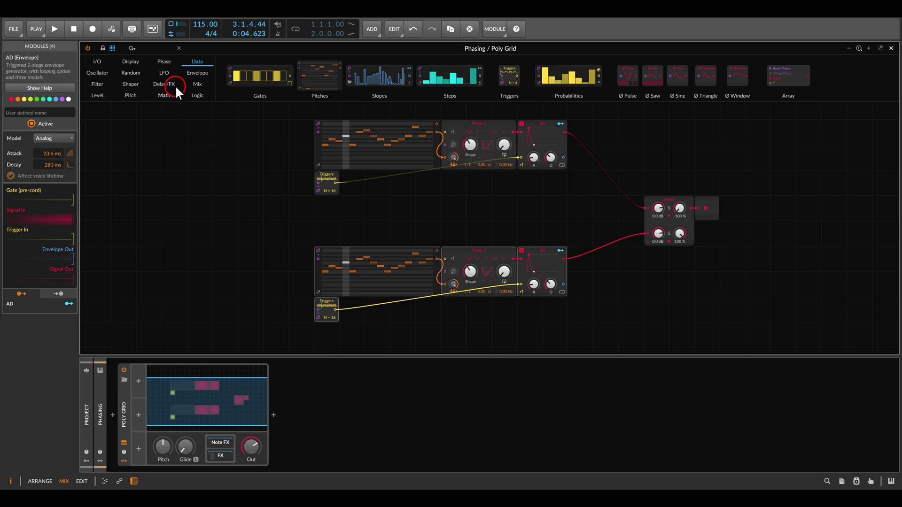
Step: Add a Phase In module from the I/O category to the canvas
left_click(164, 61)
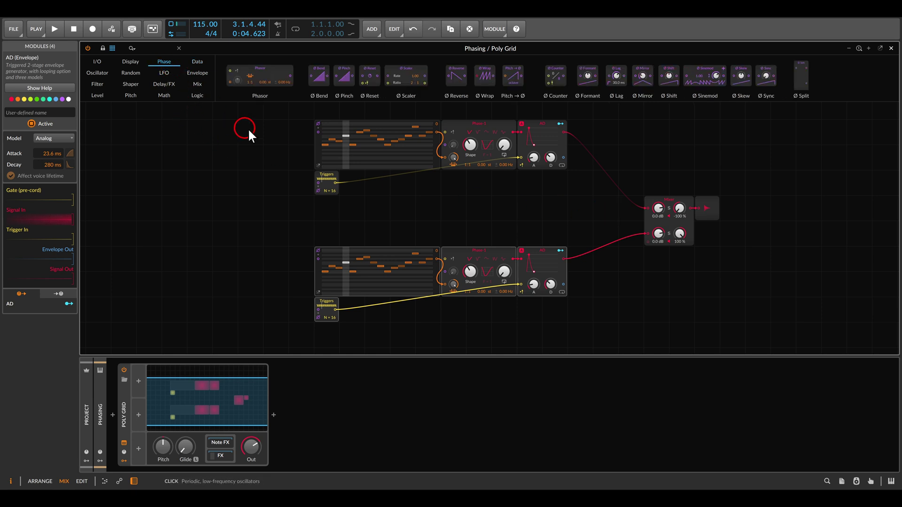
left_click(100, 61)
left_click_drag(262, 77, 426, 292)
scroll(262, 208, "up", 3)
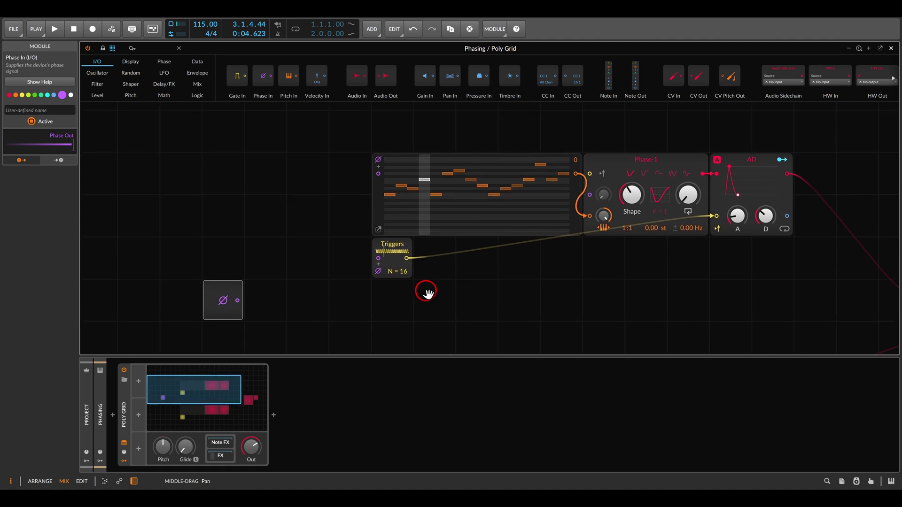
Step: Disable device phase on the Pitches sequencer and Triggers module so both take external phase
left_click(376, 159)
scroll(369, 273, "down", 5)
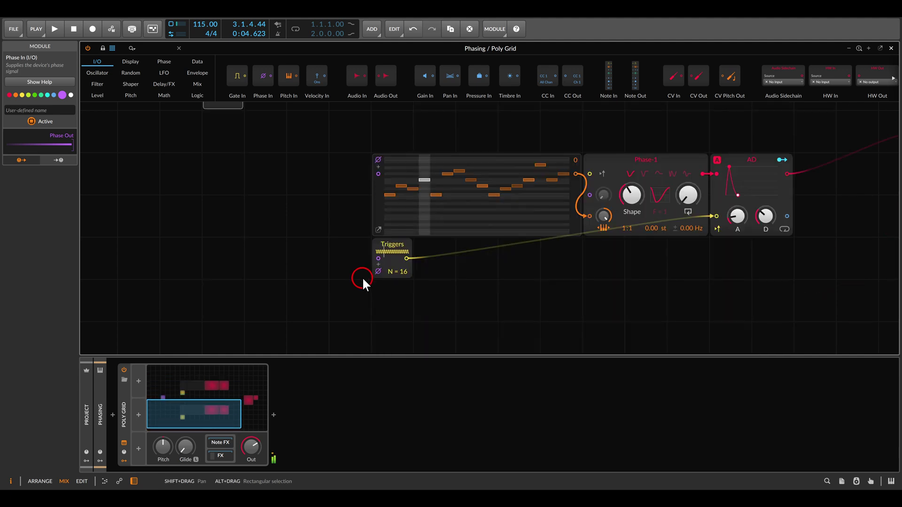
left_click(376, 161)
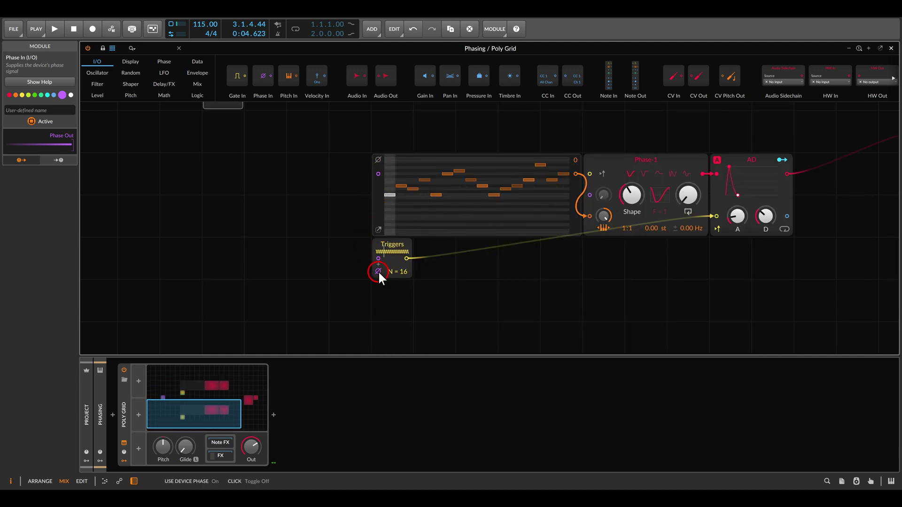
scroll(305, 259, "up", 2)
scroll(304, 264, "up", 1)
left_click_drag(152, 154, 285, 281)
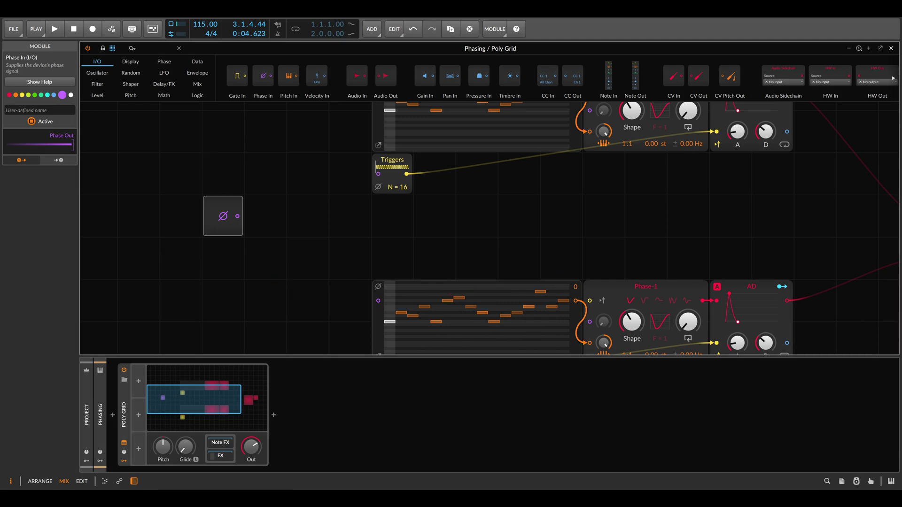
Step: Cable Phase In to both sequencers and both Triggers modules, then play and stop
key("minus")
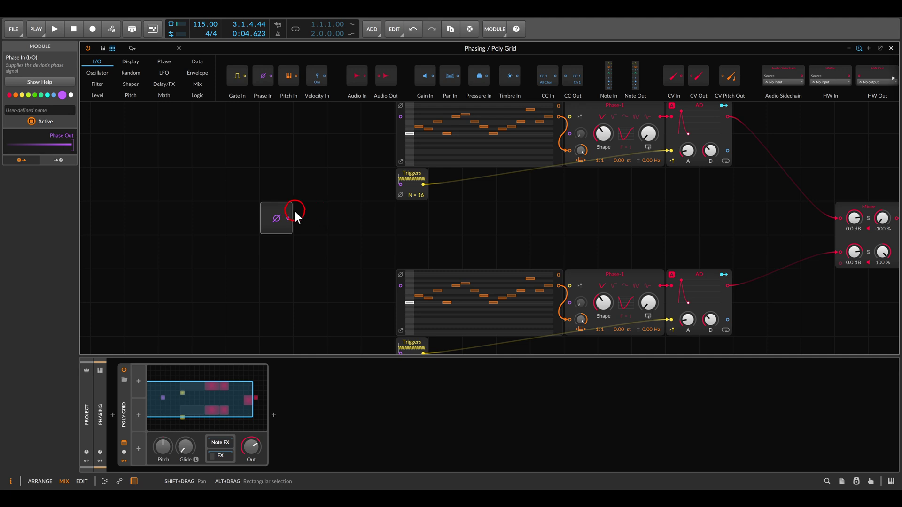
left_click_drag(288, 218, 400, 116)
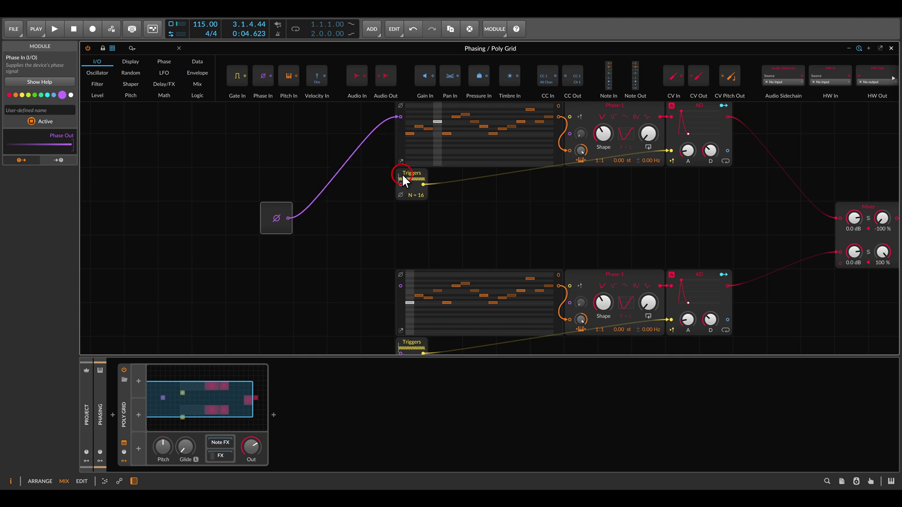
left_click_drag(333, 223, 288, 217)
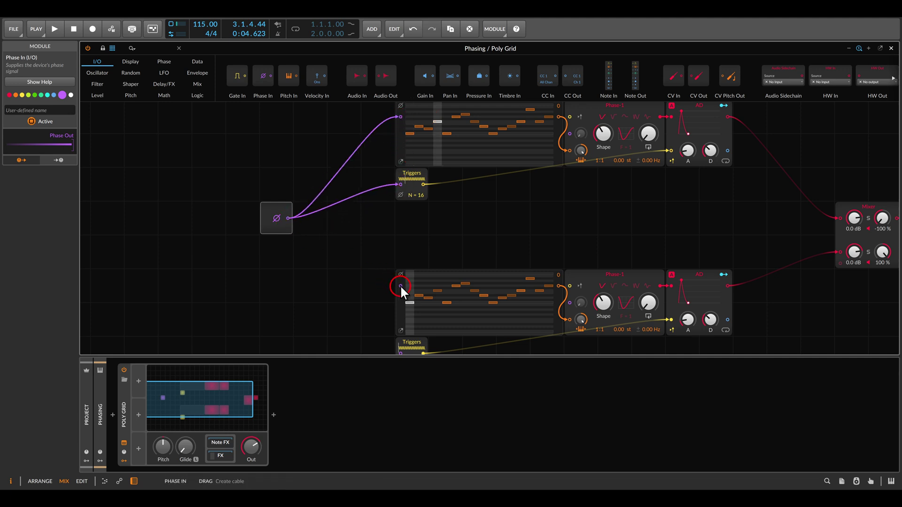
left_click_drag(401, 285, 289, 184)
scroll(376, 291, "down", 1)
left_click_drag(455, 182, 452, 190)
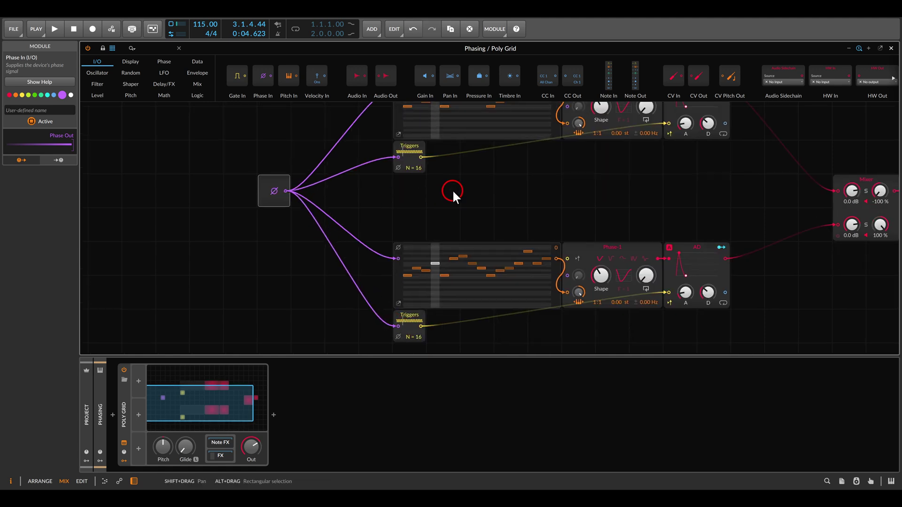
key("space")
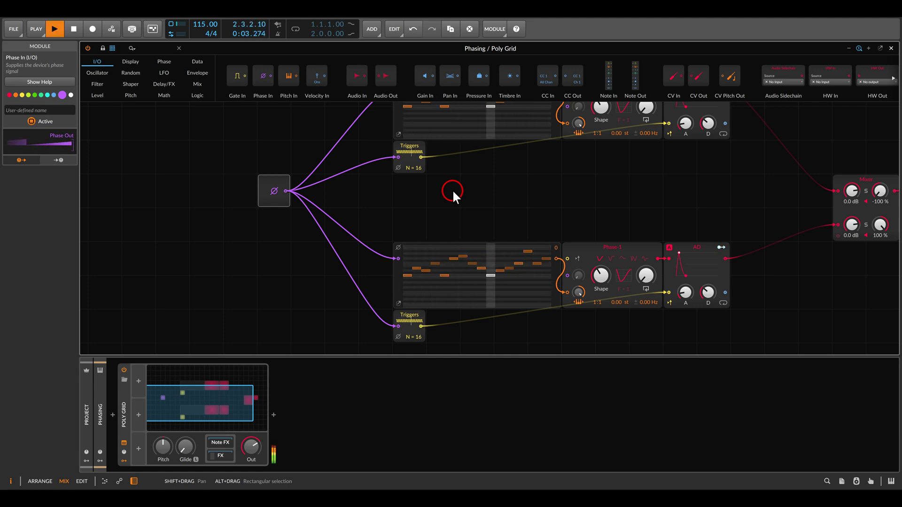
key("space")
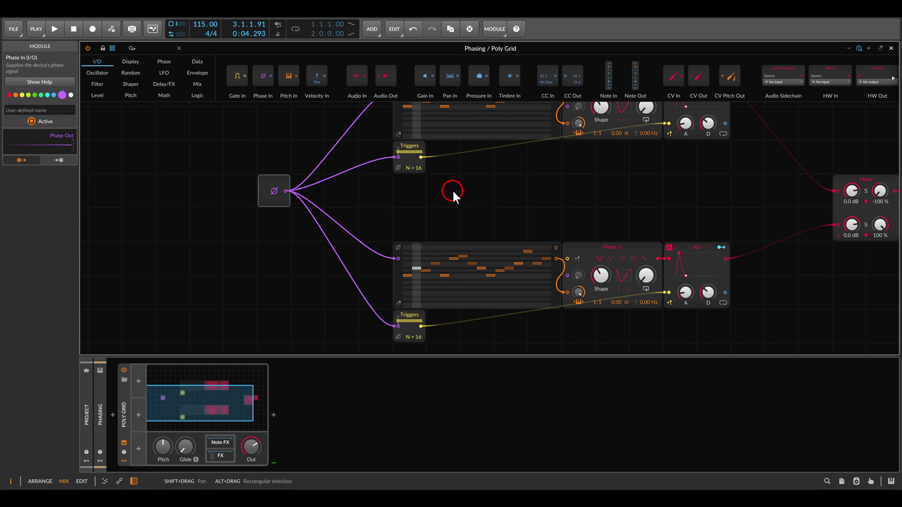
Step: Add a Ø Scaler module and remove the lower voice's direct phase cables
left_click(164, 62)
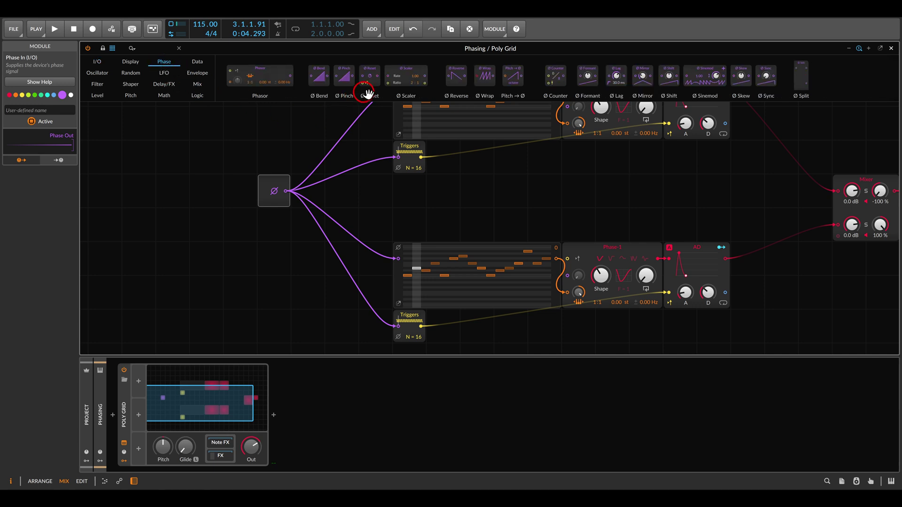
left_click_drag(406, 76, 334, 259)
left_click_drag(424, 232, 439, 272)
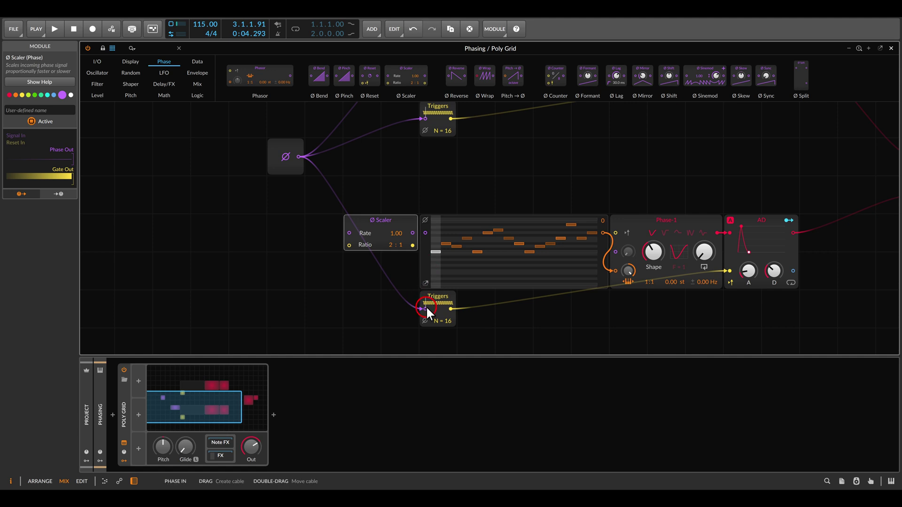
left_click_drag(427, 308, 402, 277)
Step: Patch Phase In through the Ø Scaler into the lower sequencer and Triggers, ratio 1 : 1
left_click_drag(350, 233, 298, 157)
left_click(406, 219)
left_click_drag(412, 232, 425, 233)
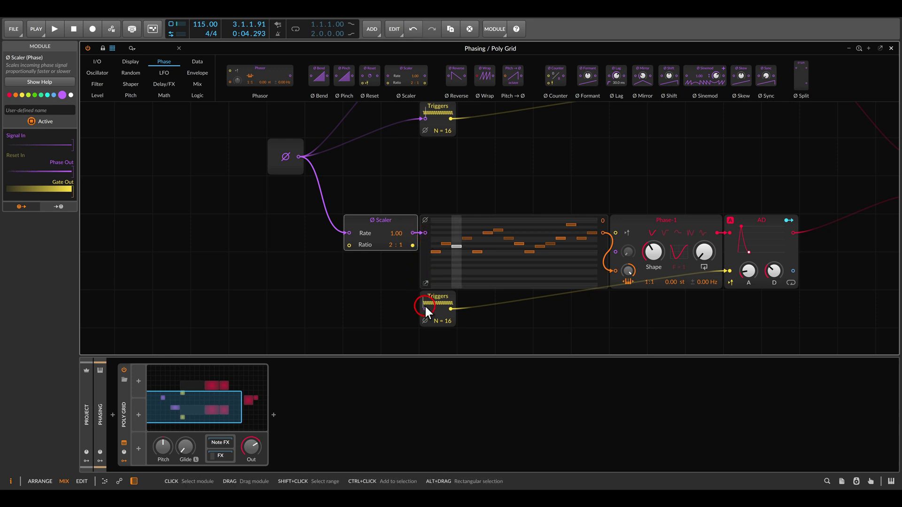
left_click_drag(425, 308, 413, 232)
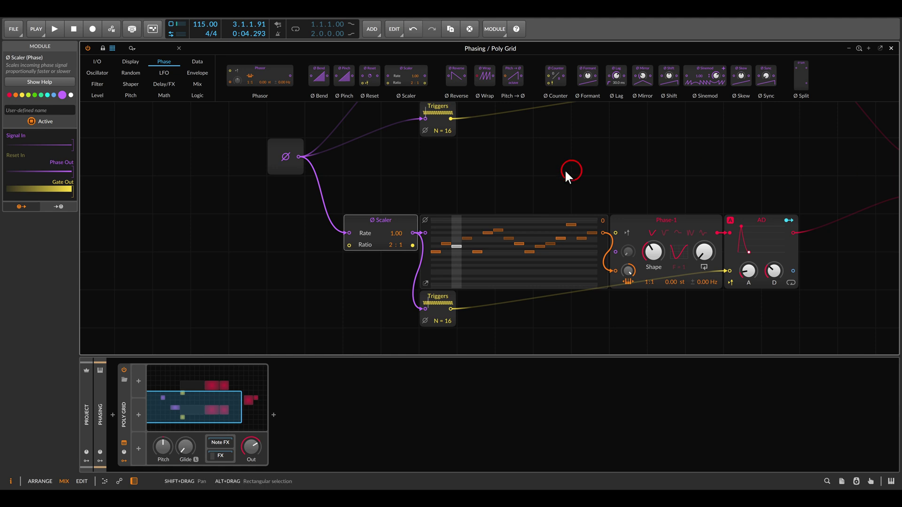
left_click(389, 245)
left_click(382, 190)
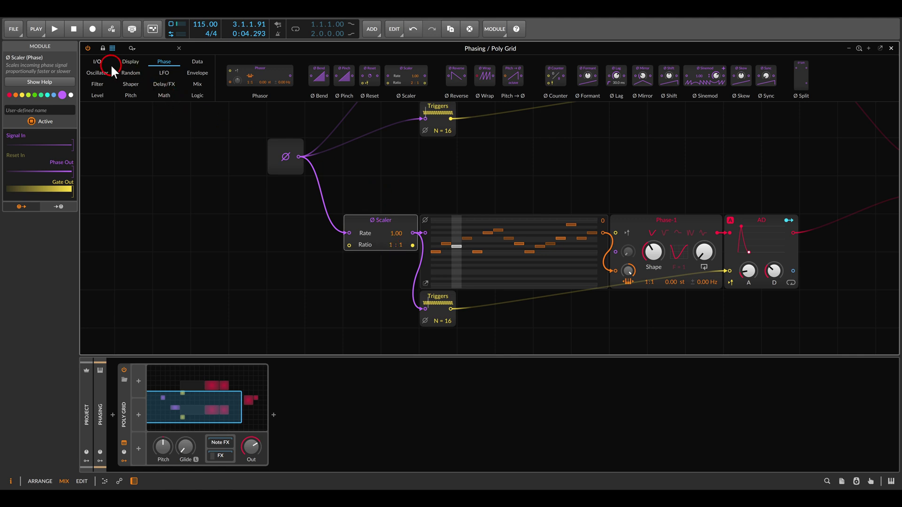
Step: Add a Transport Playing module, cable it into the Ø Scaler, and start playback
left_click(97, 61)
left_click_drag(669, 106, 469, 101)
left_click_drag(776, 76, 288, 242)
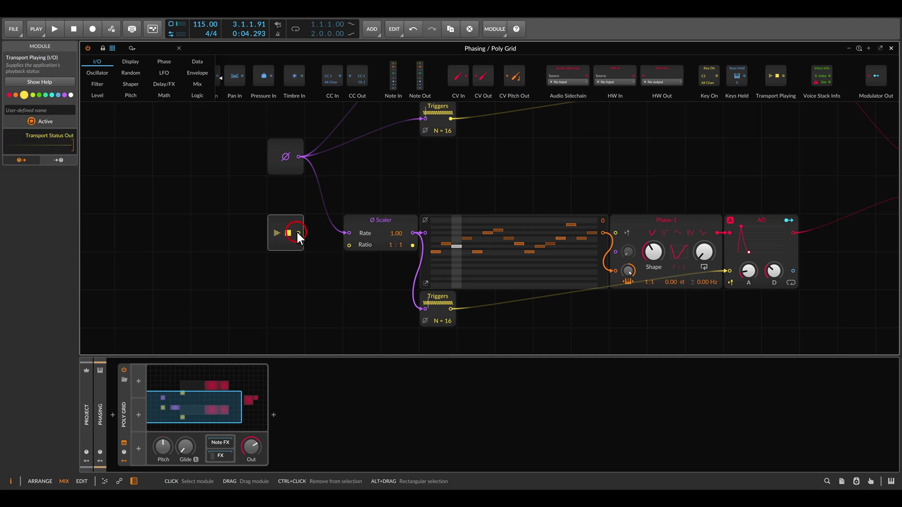
left_click(298, 232)
left_click_drag(342, 240, 348, 245)
left_click(357, 270)
key("space")
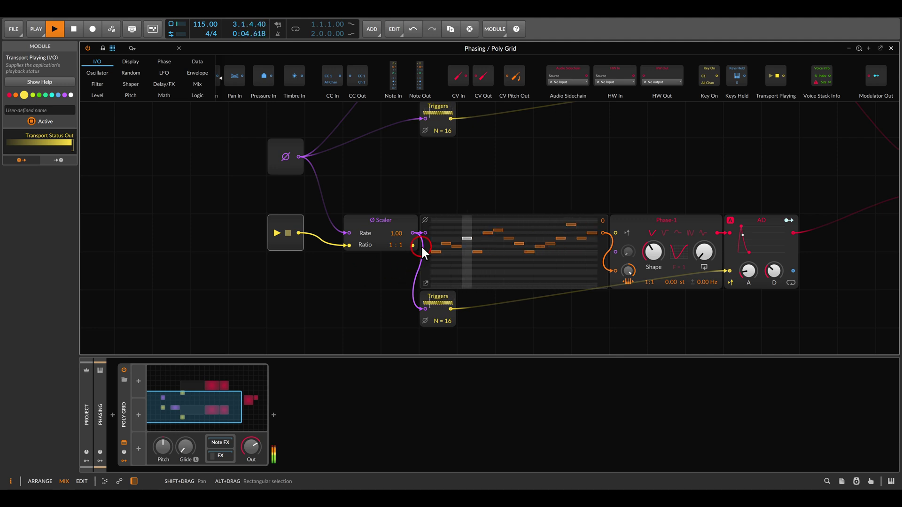
scroll(421, 247, "down", 3)
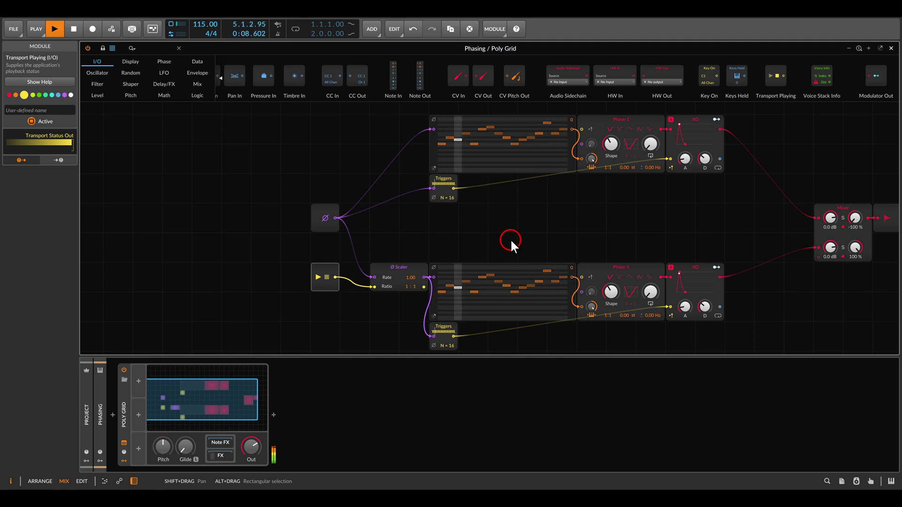
Step: Raise the Ø Scaler rate to 1.01 and replay to hear the lower voice drift
key("space")
left_click(394, 306)
key("plus")
left_click_drag(373, 258, 486, 143)
left_click(476, 187)
left_click_drag(480, 193, 474, 277)
scroll(474, 243, "down", 5)
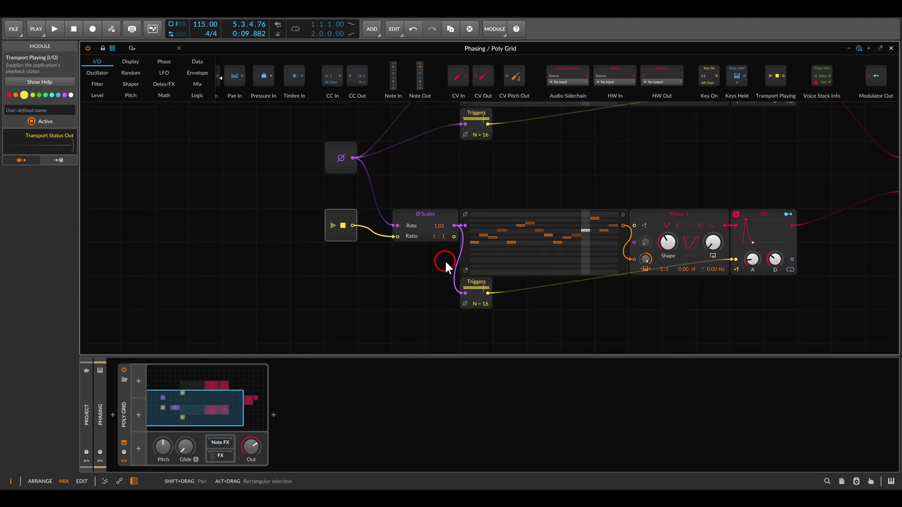
scroll(512, 197, "up", 3)
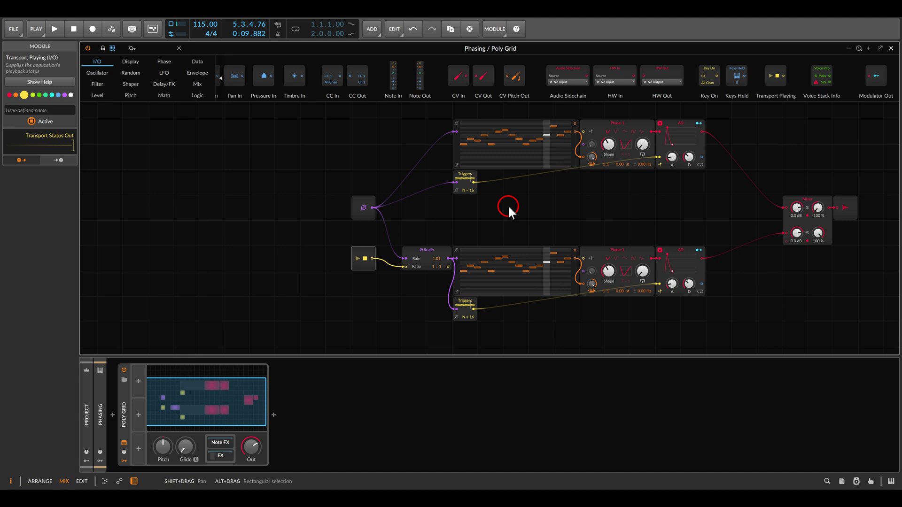
key("space")
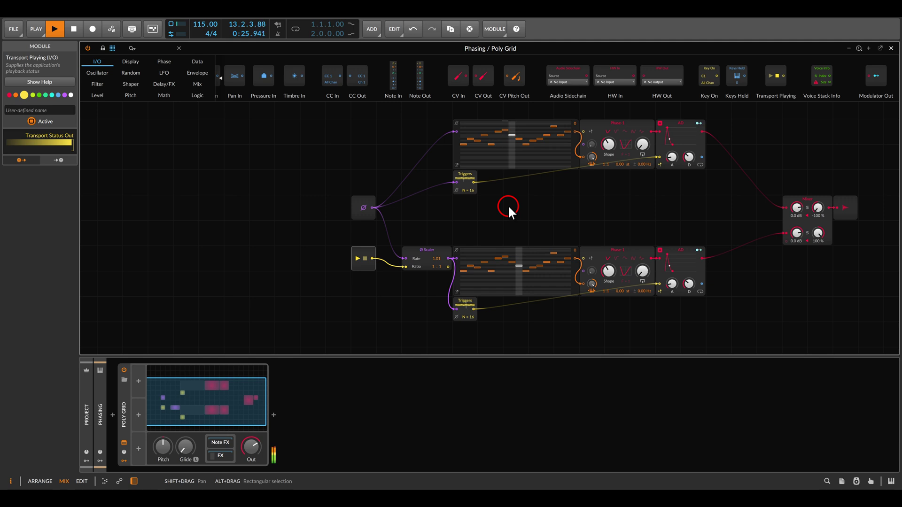
Step: Add an S/H LFO from the Random category with its timebase set to Bar
left_click(139, 73)
left_click_drag(281, 74, 557, 210)
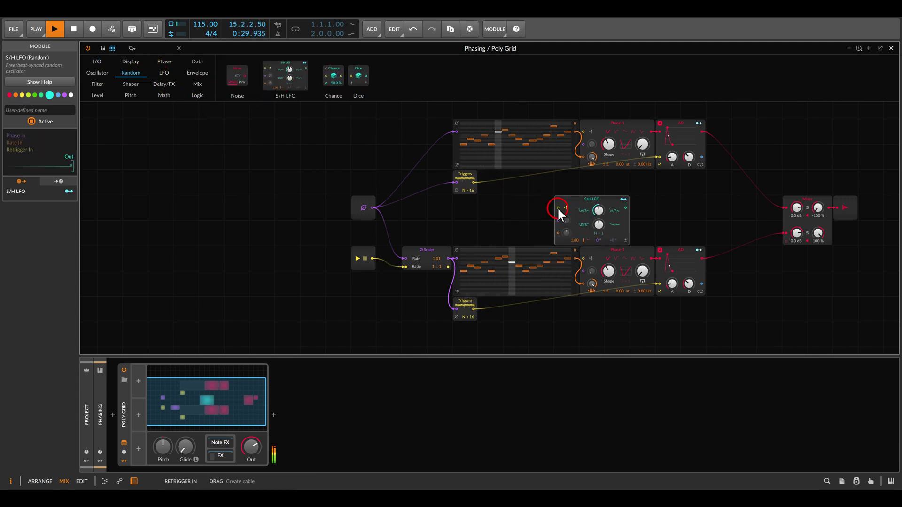
scroll(653, 216, "up", 3)
scroll(667, 214, "right", 3)
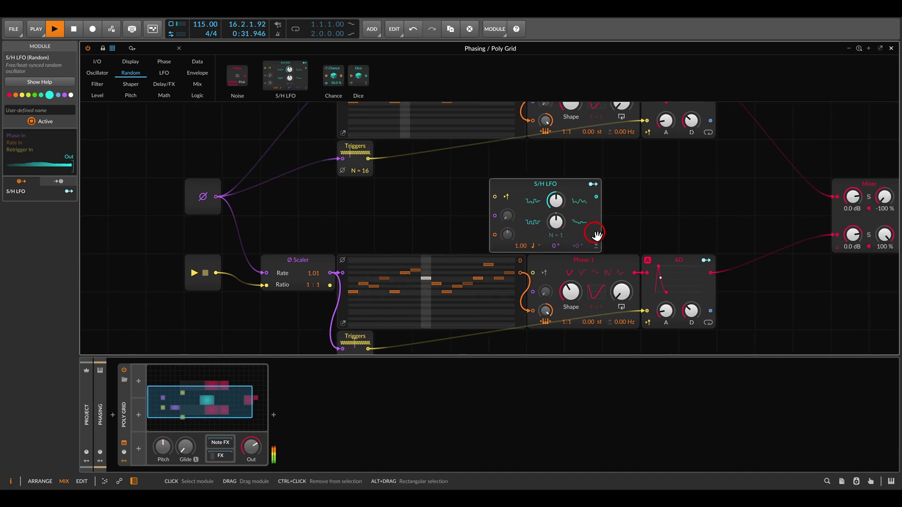
left_click(539, 245)
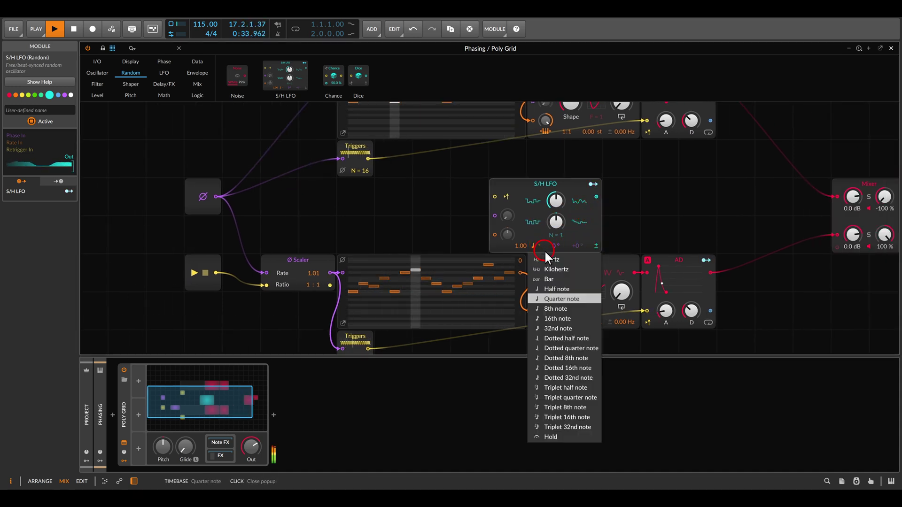
left_click(546, 279)
Step: Modulate the upper Phase-1 Shape by 0.238 and the lower by -0.26 with the LFO
left_click_drag(613, 189, 573, 237)
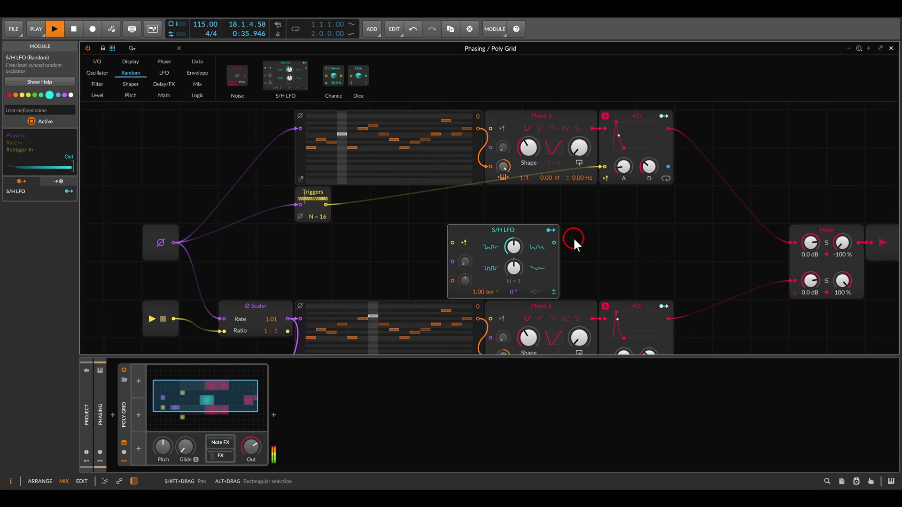
left_click(551, 230)
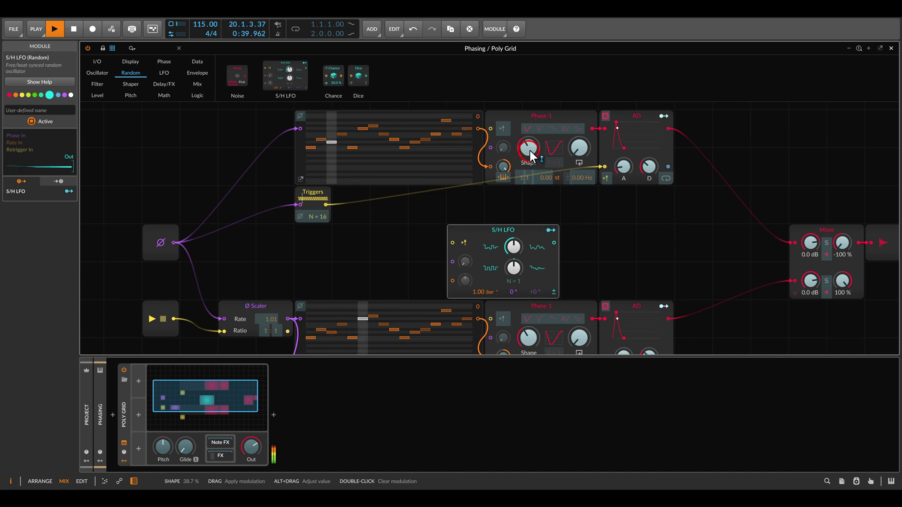
mouse_move(527, 158)
left_mouse_down()
mouse_move(527, 148)
mouse_move(532, 158)
left_mouse_up()
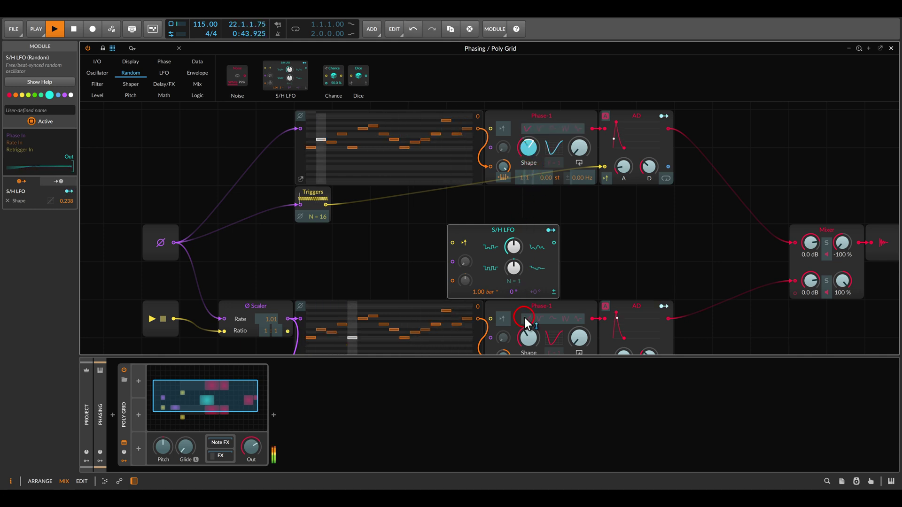
left_click_drag(527, 335, 527, 348)
left_click(546, 229)
scroll(571, 226, "down", 5)
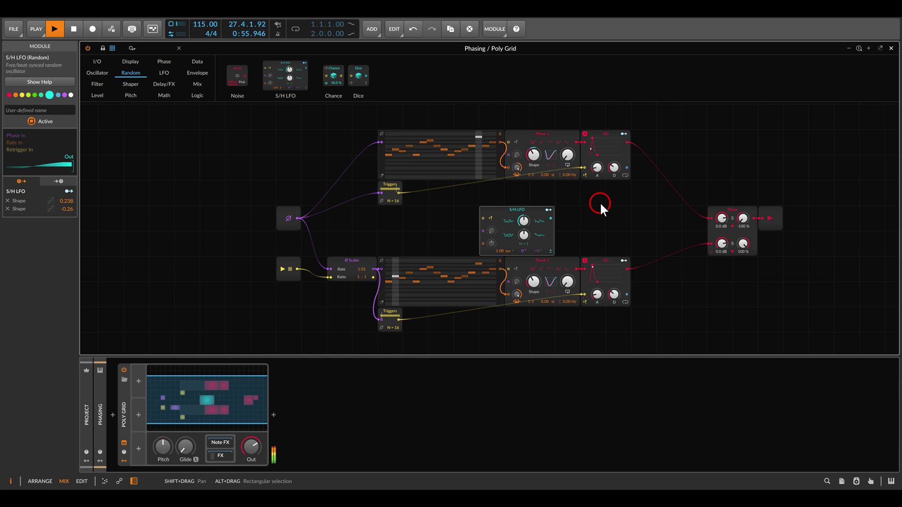
Step: Select the Drone track in the mixer and inspect its Poly Grid patch
key("m")
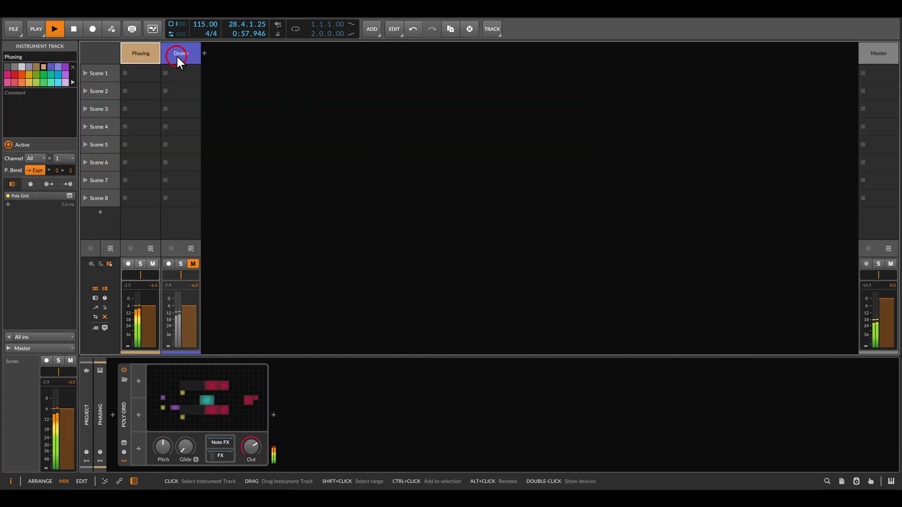
left_click(177, 57)
left_click(206, 412)
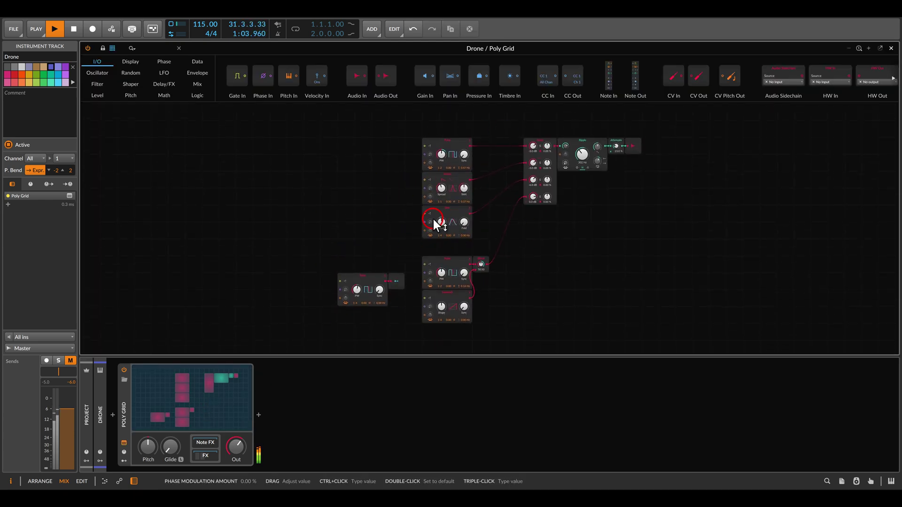
Step: Unmute the Drone track, then reopen the Phasing track's Poly Grid patch
key("m")
left_click(193, 264)
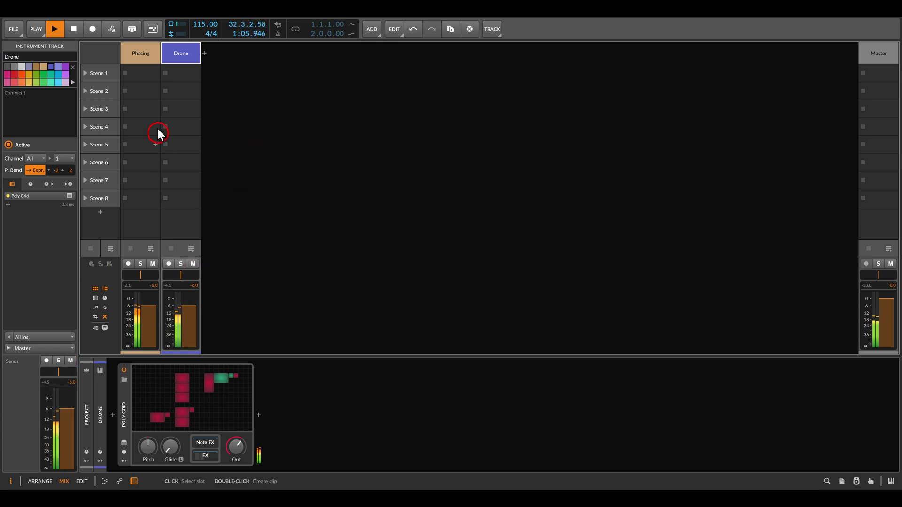
left_click(141, 55)
left_click(238, 413)
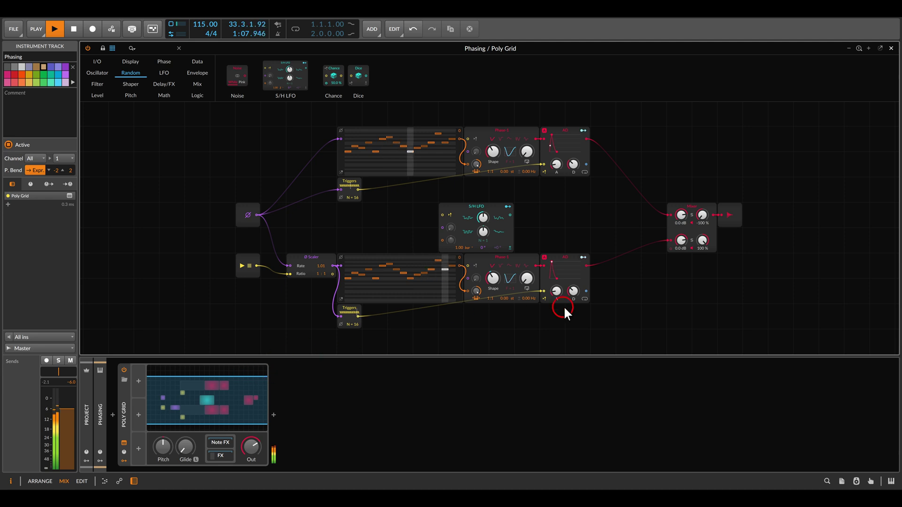